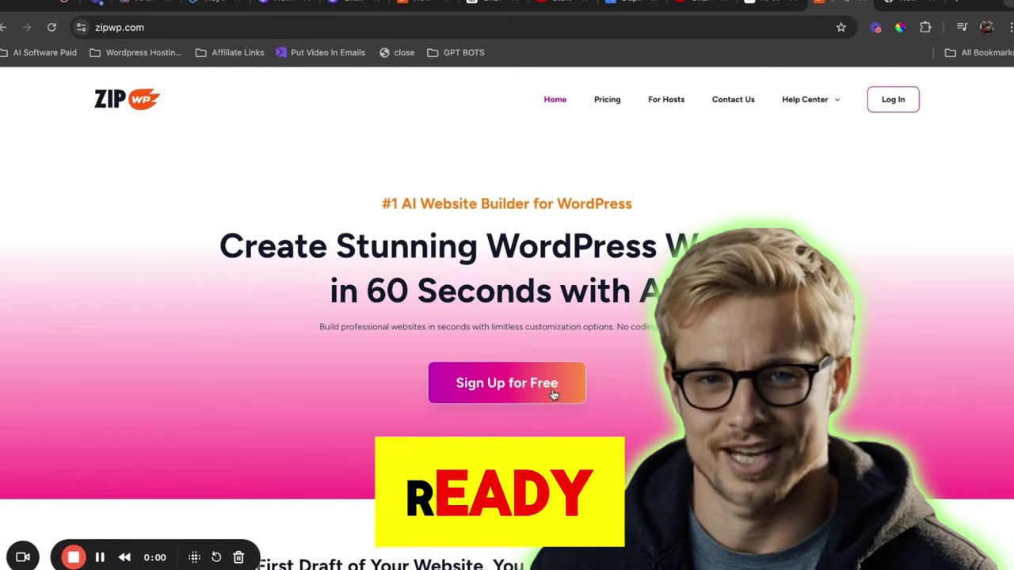
# - Sign up for a free ZipWP account with the first listed Google account
pyautogui.click(552, 394)
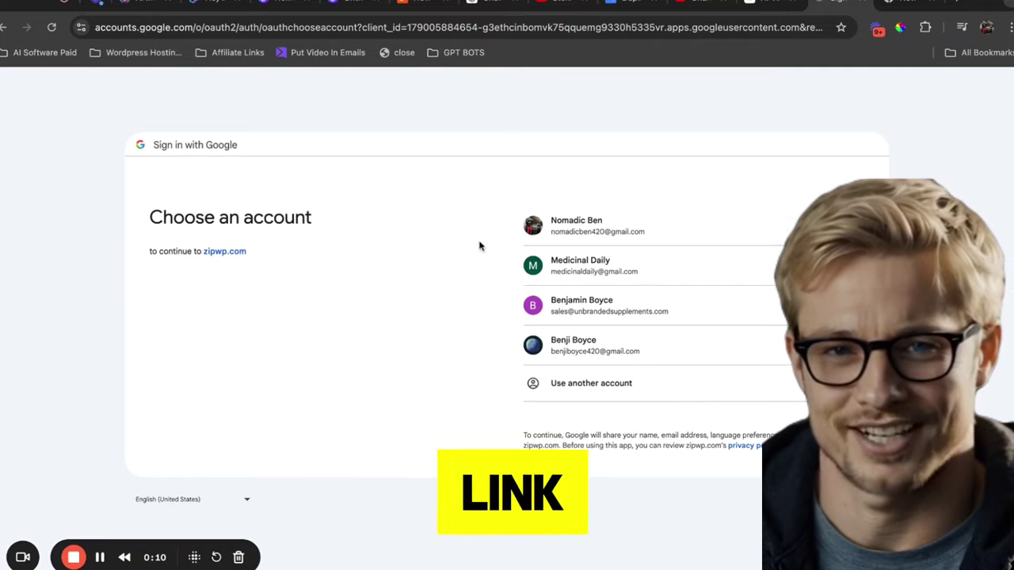
pyautogui.click(541, 225)
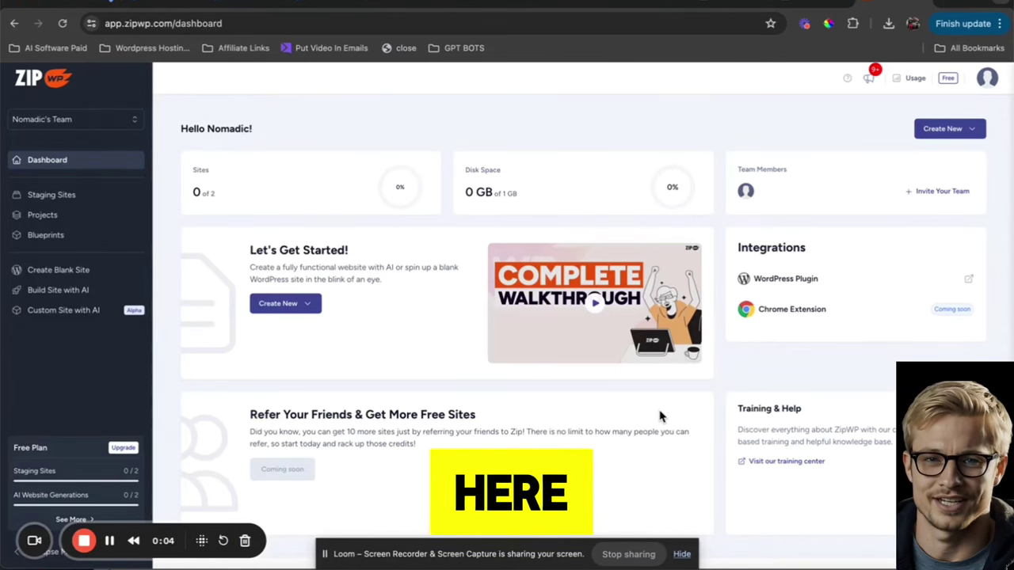
# - Review the ZipWP pricing plans on the Upgrade page
pyautogui.click(80, 320)
pyautogui.scroll(-2, 340, 270)
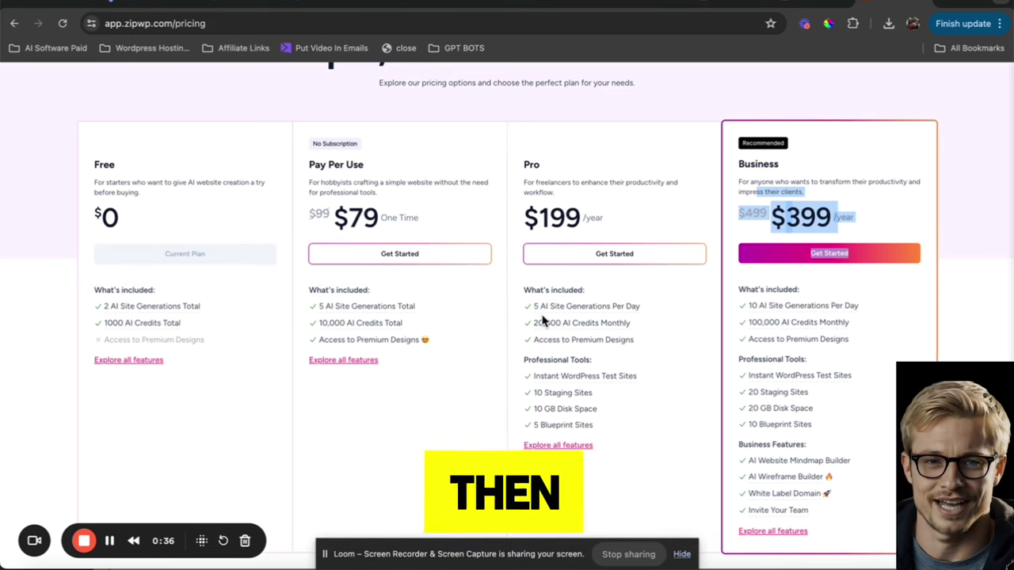
pyautogui.scroll(3, 544, 319)
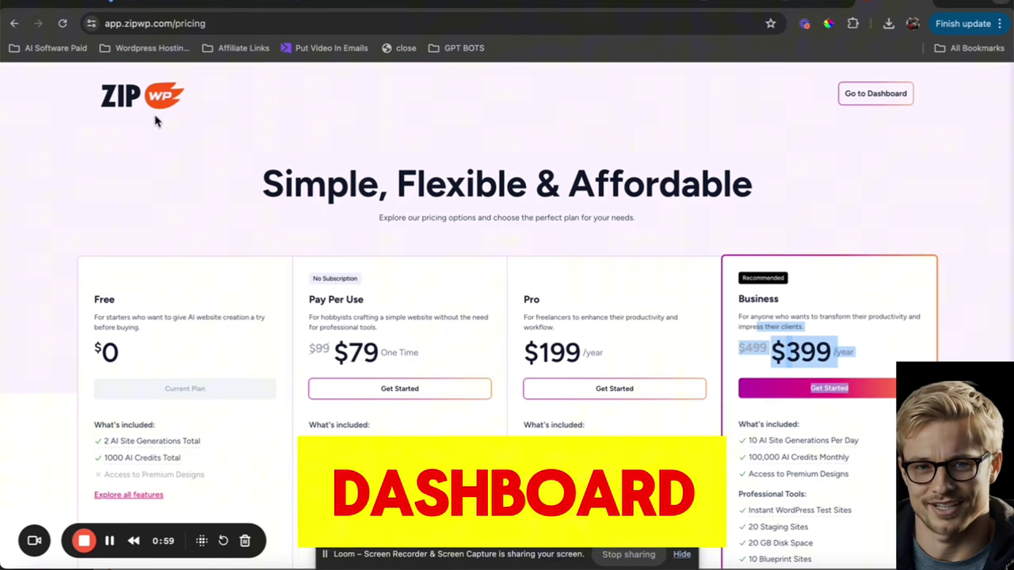
# - From the dashboard, start a new AI site build, starting over rather than resuming
pyautogui.click(131, 107)
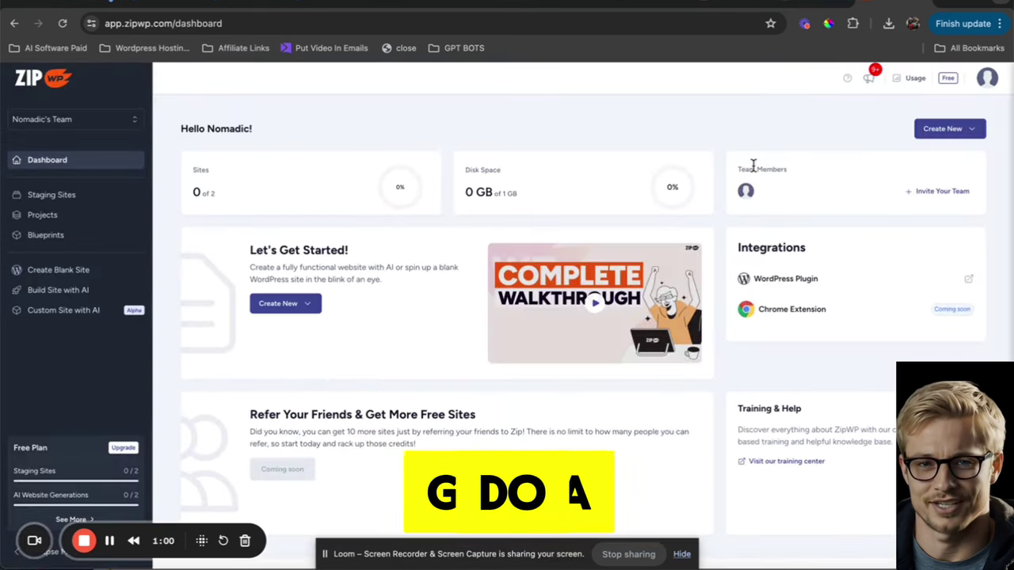
pyautogui.click(57, 291)
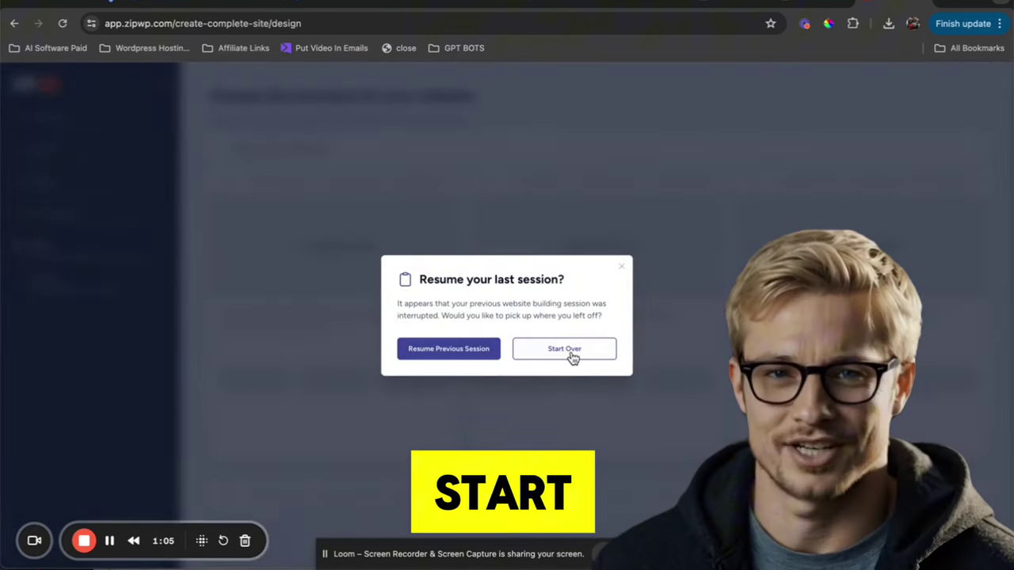
pyautogui.click(571, 355)
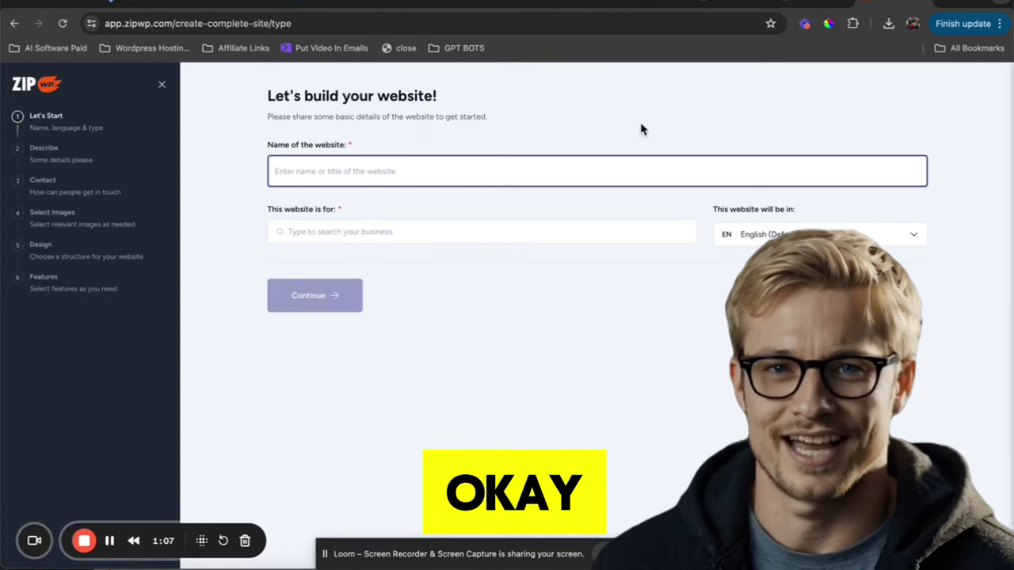
# - In a new tab, search Google for 'flower delivery new york city upper west side'
pyautogui.click(945, 5)
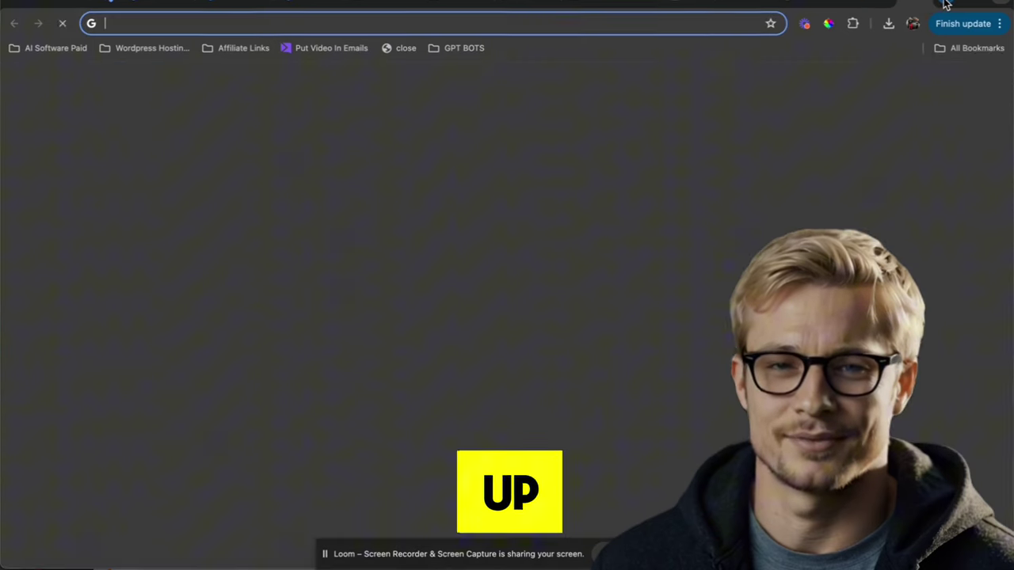
pyautogui.write('flo')
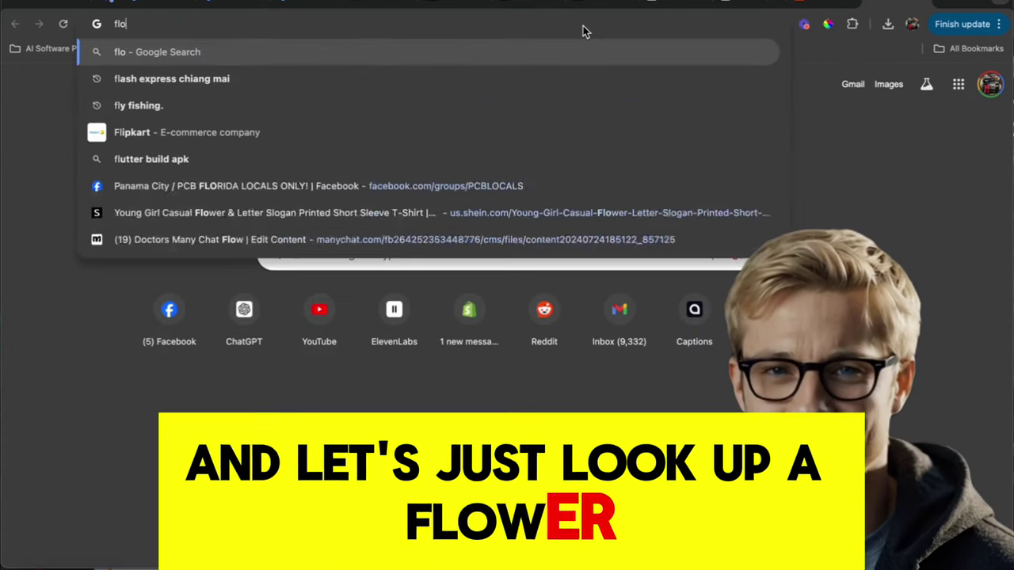
pyautogui.write('wer deliv')
pyautogui.write('ery webs')
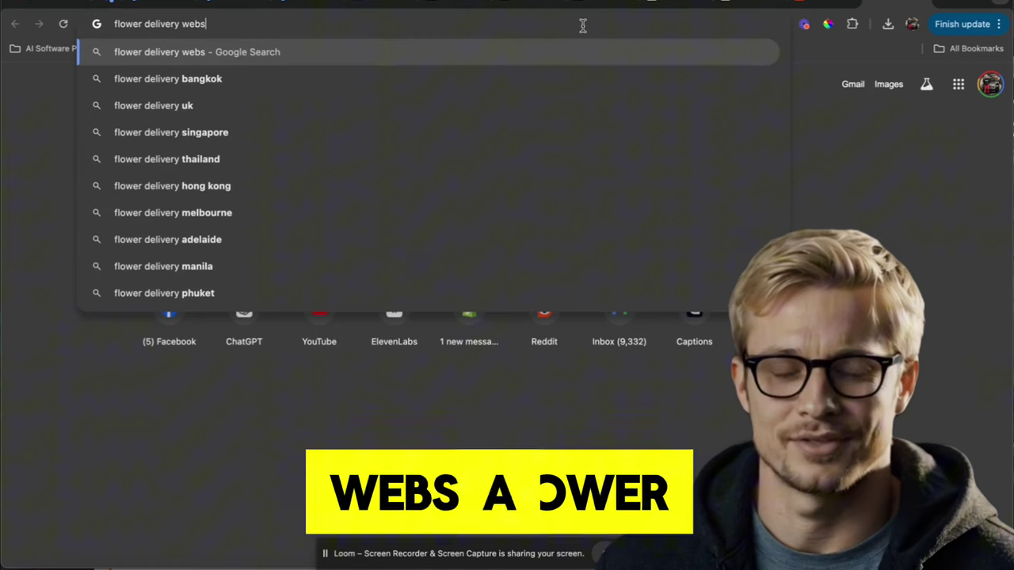
pyautogui.write('i')
pyautogui.press('BackSpace')
pyautogui.press('BackSpace')
pyautogui.press('BackSpace')
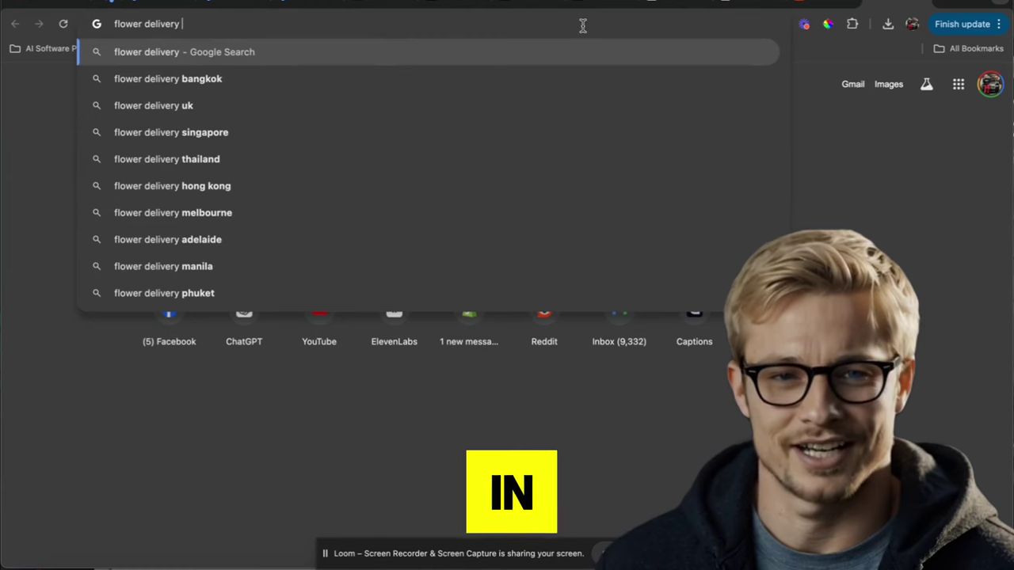
pyautogui.write('new york')
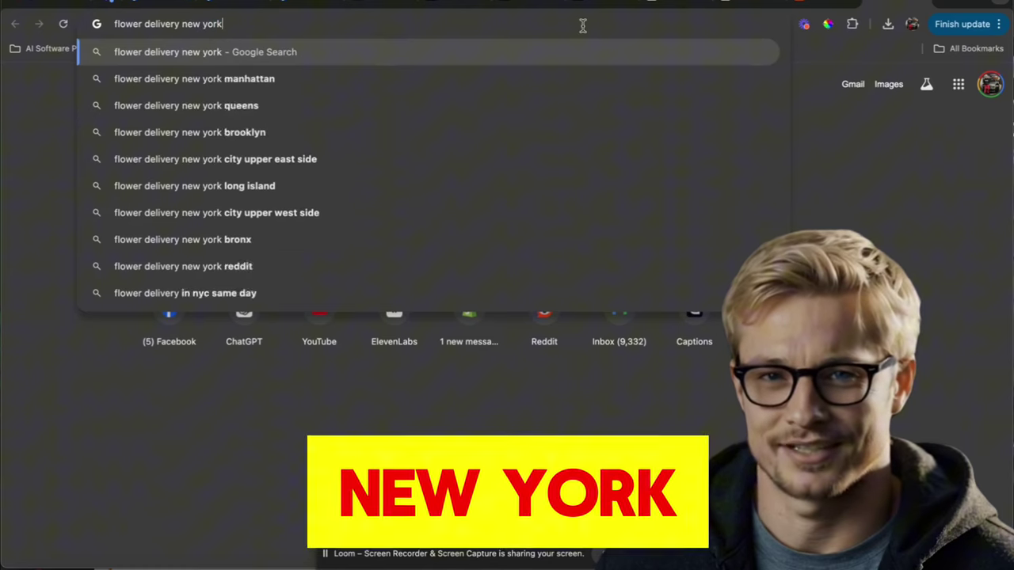
pyautogui.write(' c')
pyautogui.write('ity ma')
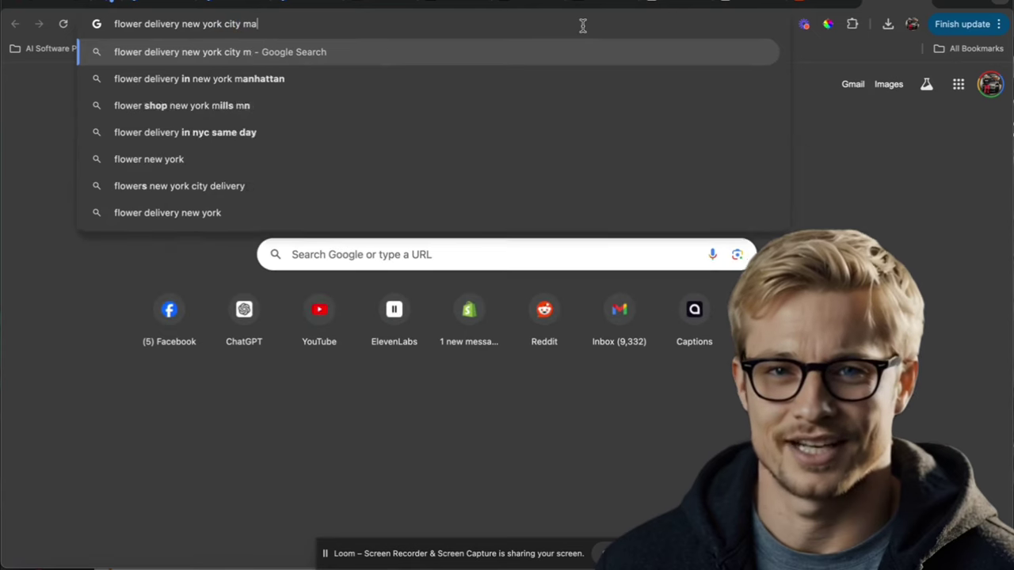
pyautogui.press('BackSpace')
pyautogui.press('BackSpace')
pyautogui.write('up')
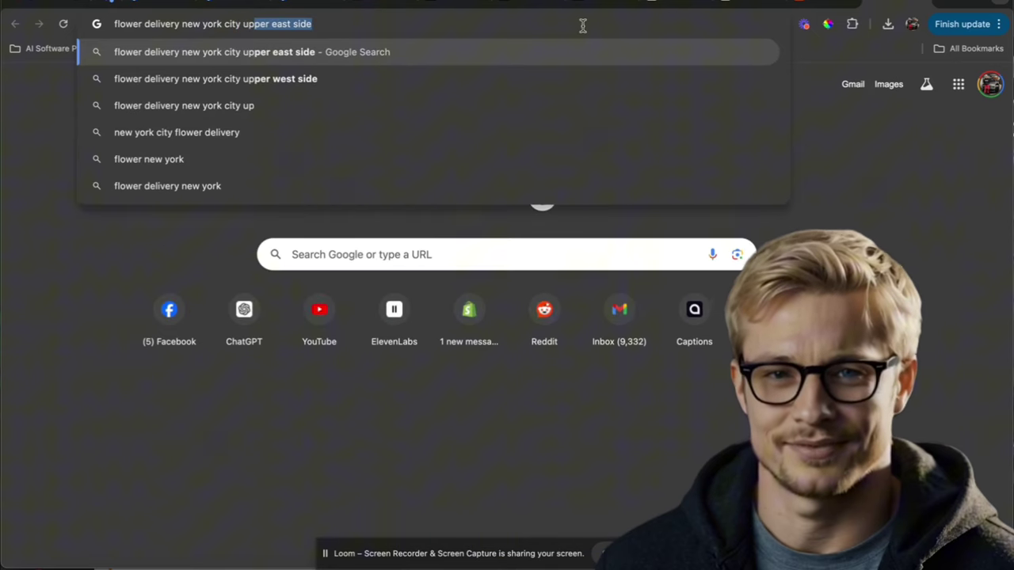
pyautogui.write('per w')
pyautogui.press('Return')
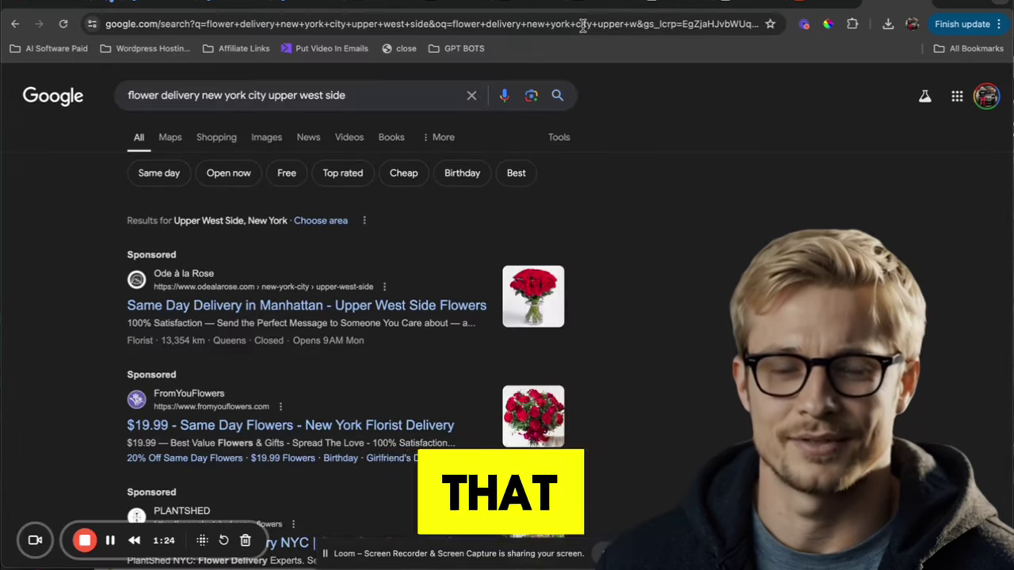
# - Inspect the sponsored florist ads and open the PLANTSHED ad in a new window
pyautogui.rightClick(267, 307)
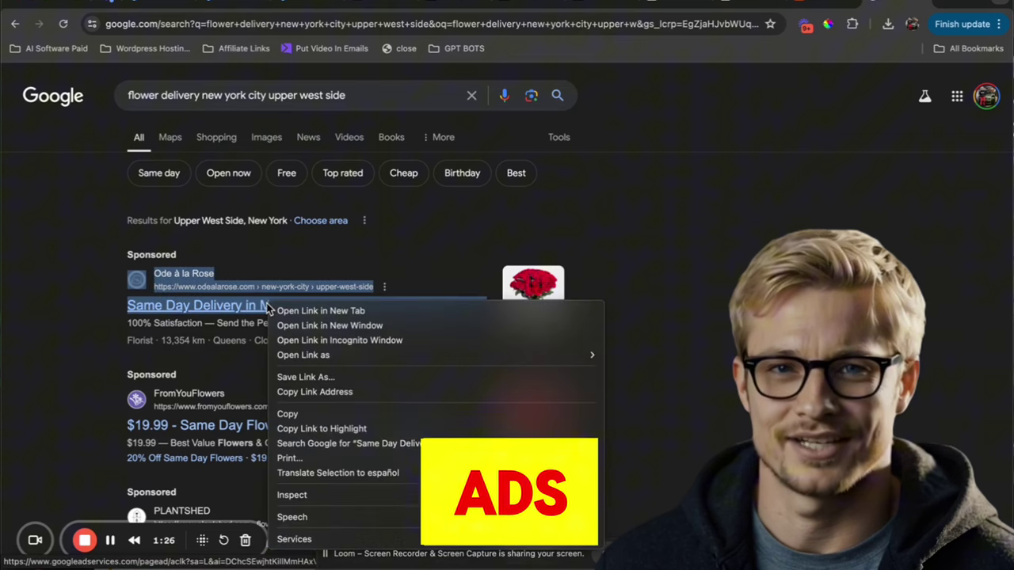
pyautogui.press('Escape')
pyautogui.rightClick(223, 425)
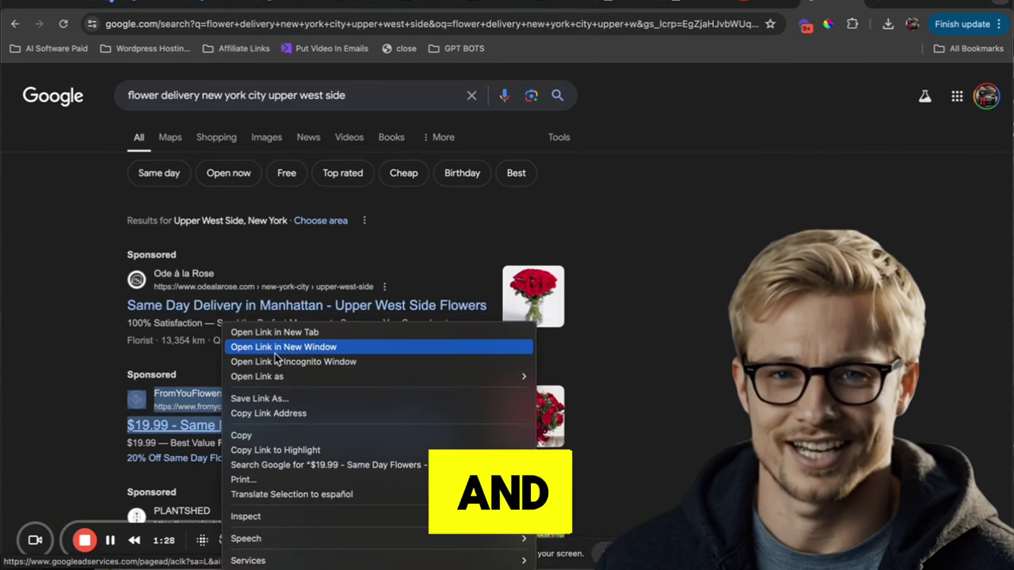
pyautogui.press('Escape')
pyautogui.scroll(-2, 281, 369)
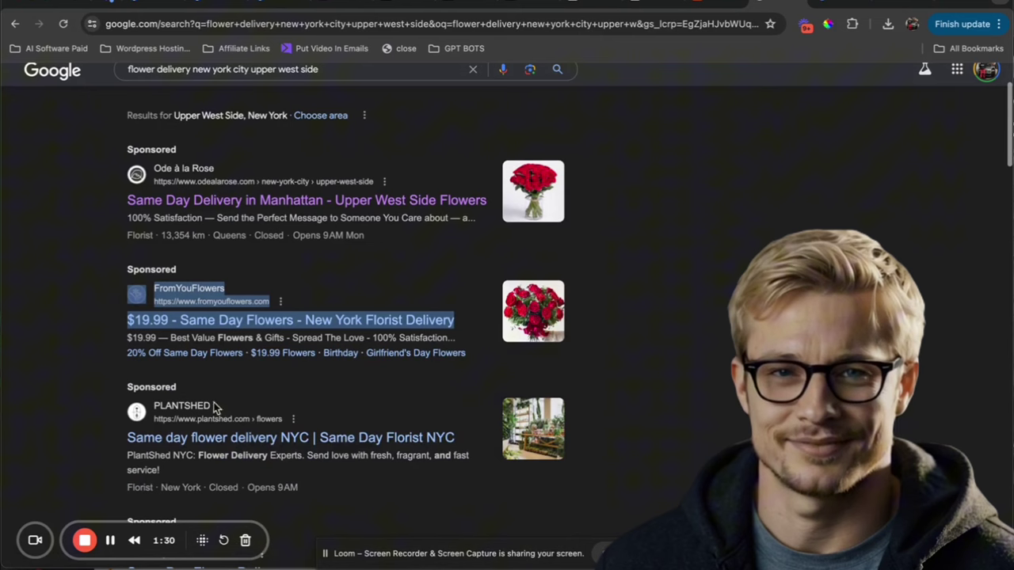
pyautogui.rightClick(206, 437)
pyautogui.click(259, 340)
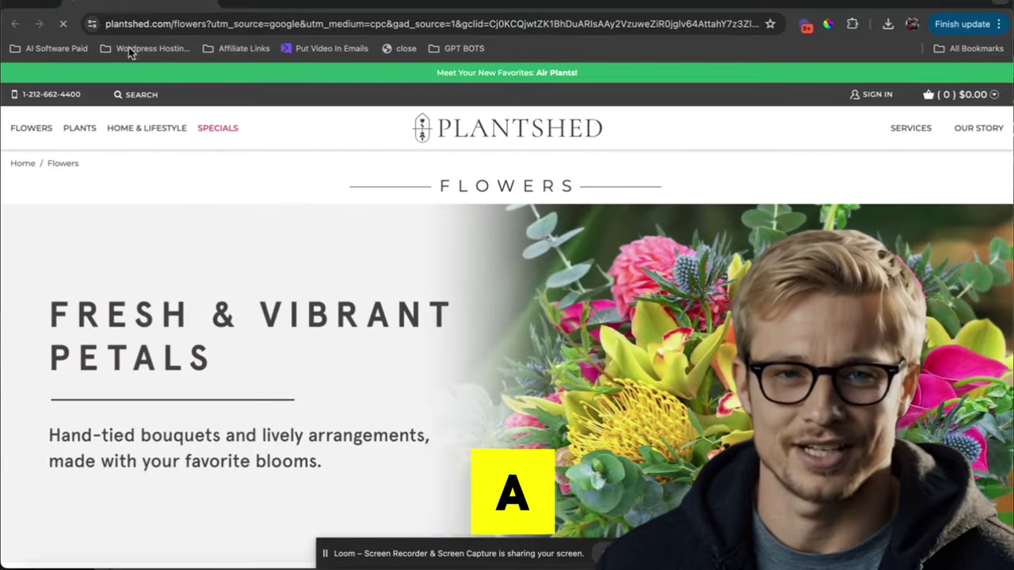
# - Visit the Ode à la Rose florist site from the results and look it over
pyautogui.click(203, 4)
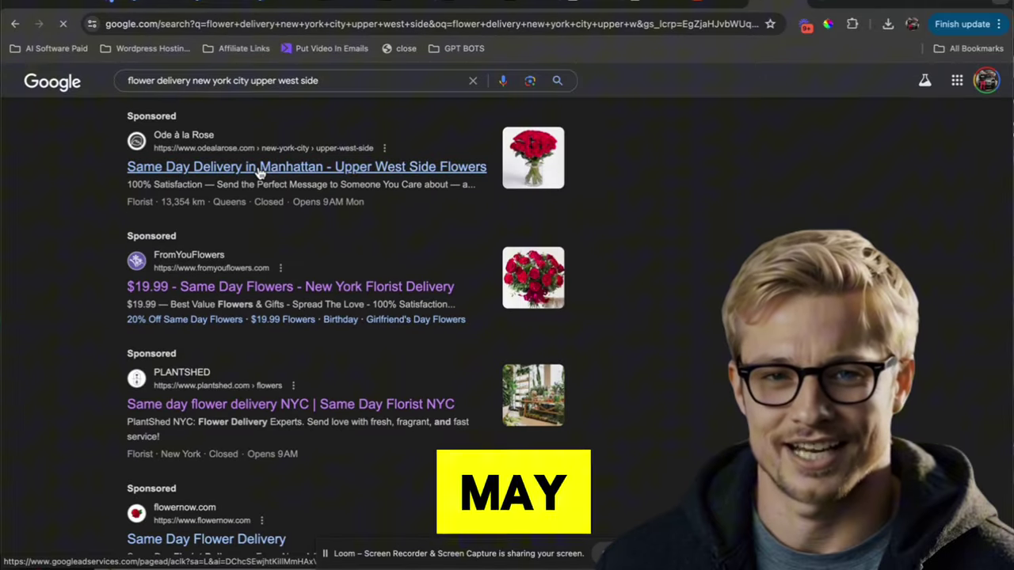
pyautogui.click(257, 169)
pyautogui.scroll(-3, 259, 172)
pyautogui.scroll(-10, 42, 108)
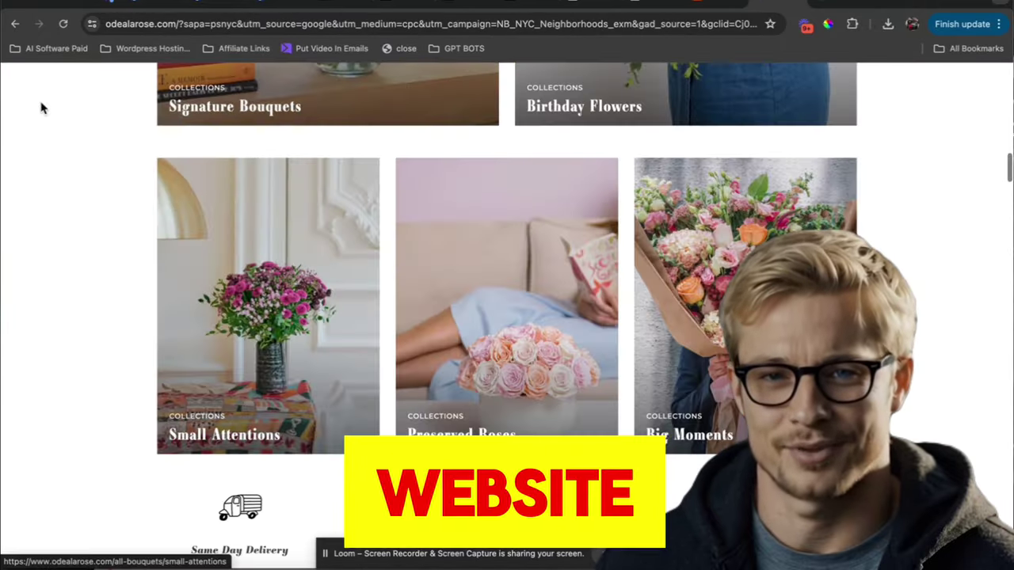
pyautogui.click(14, 25)
# - Scroll down to the local listings and locate the Flowers On The Park link
pyautogui.scroll(-2, 238, 230)
pyautogui.scroll(-5, 237, 231)
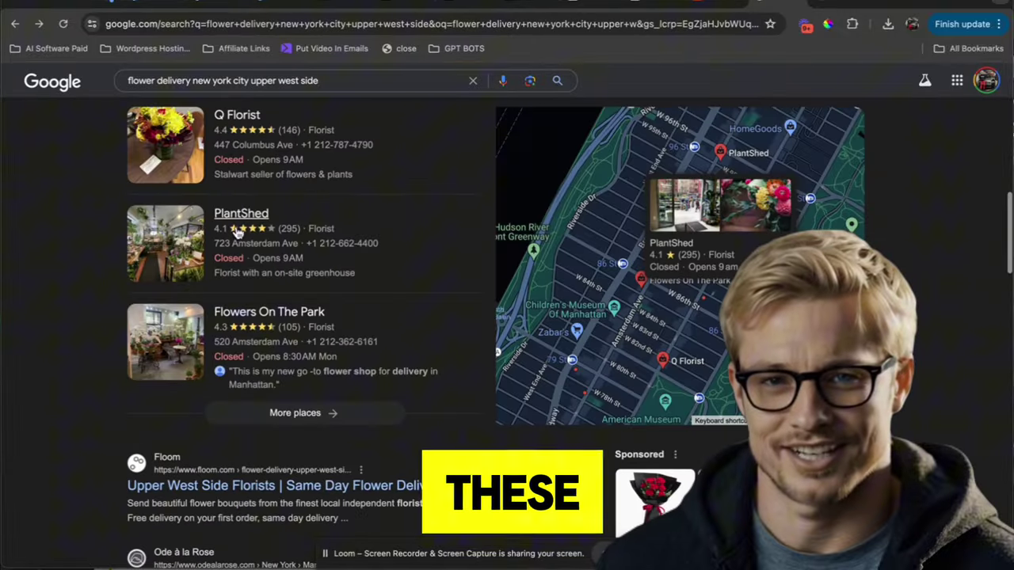
pyautogui.rightClick(231, 312)
pyautogui.press('Escape')
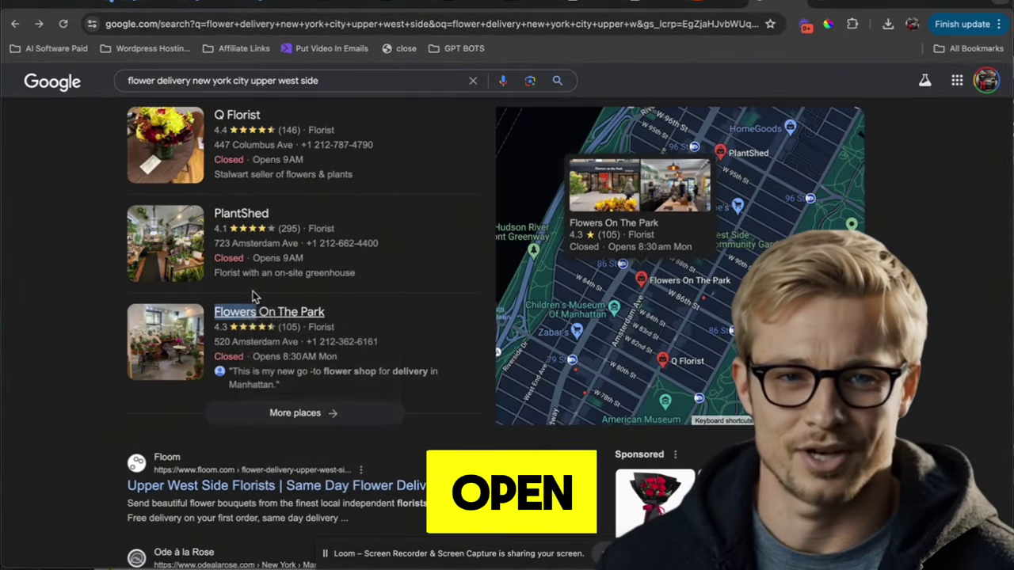
# - Open the Flowers On The Park website and scroll through its home page
pyautogui.click(256, 315)
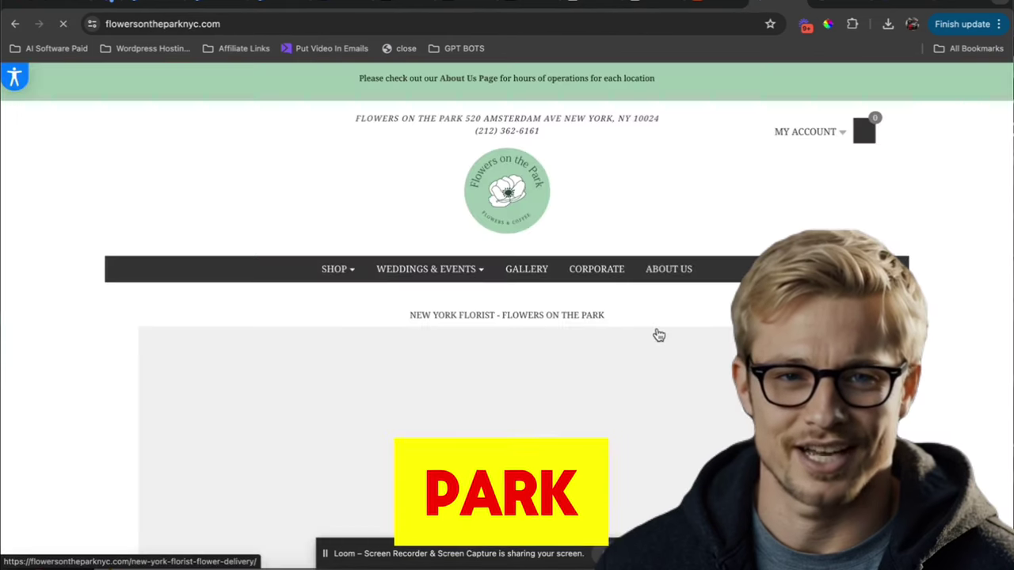
pyautogui.scroll(-10, 659, 334)
pyautogui.scroll(-5, 659, 334)
pyautogui.scroll(-2, 658, 335)
pyautogui.scroll(-2, 659, 334)
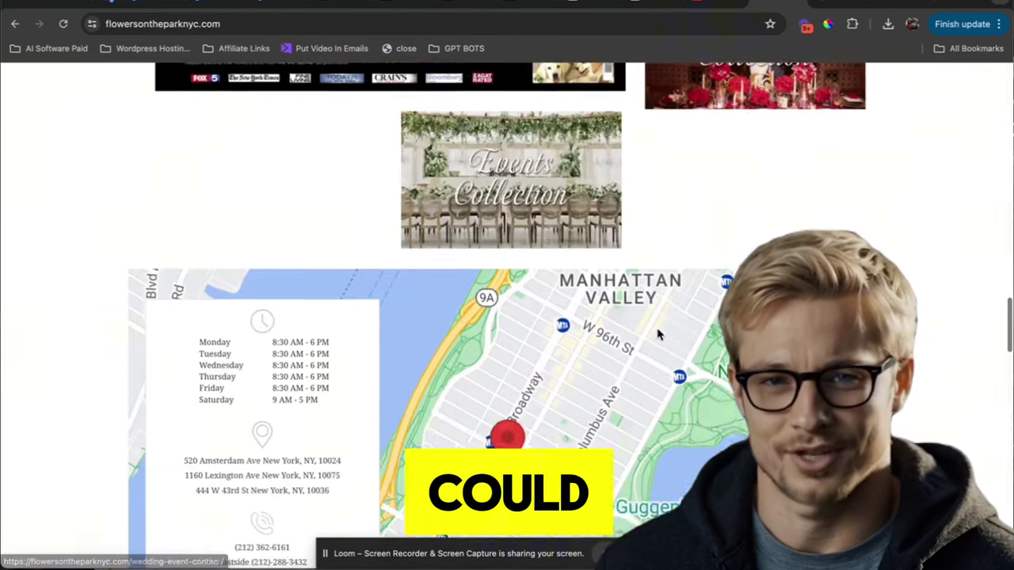
pyautogui.scroll(-5, 659, 335)
pyautogui.scroll(3, 659, 334)
pyautogui.scroll(10, 659, 335)
pyautogui.scroll(5, 658, 335)
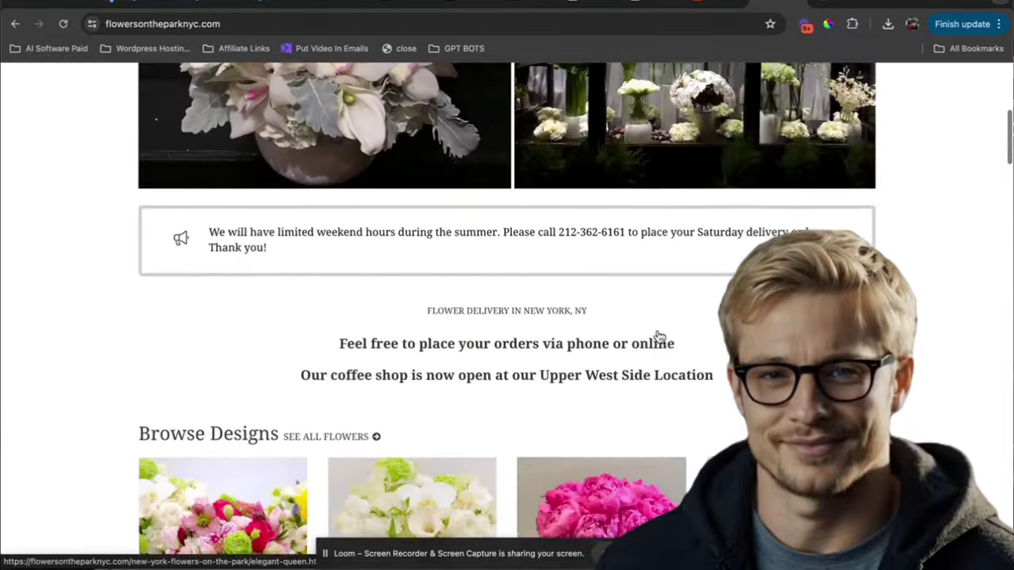
pyautogui.scroll(5, 657, 335)
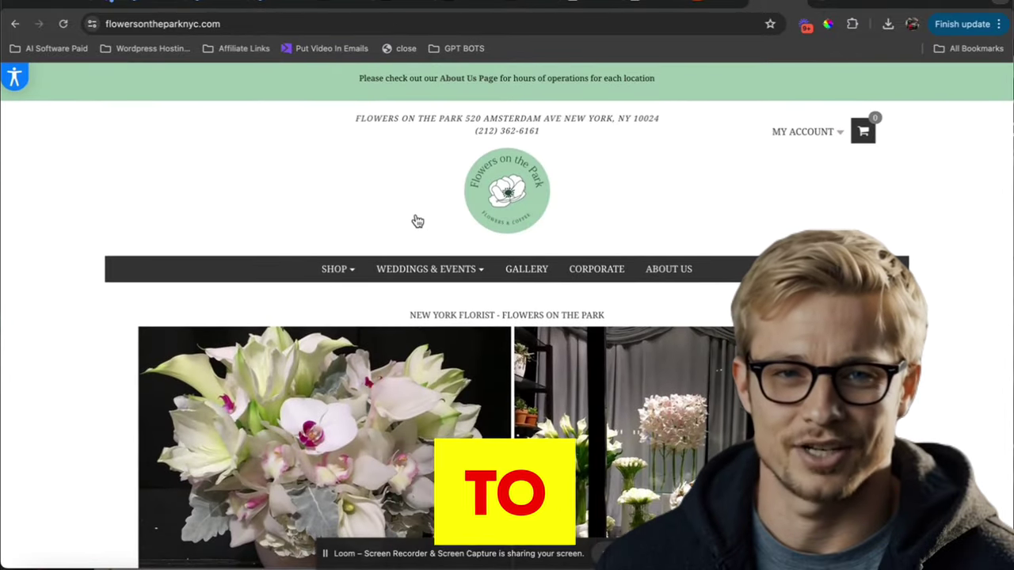
# - View the About Us page's delivery areas, then return to the ZipWP builder
pyautogui.click(661, 269)
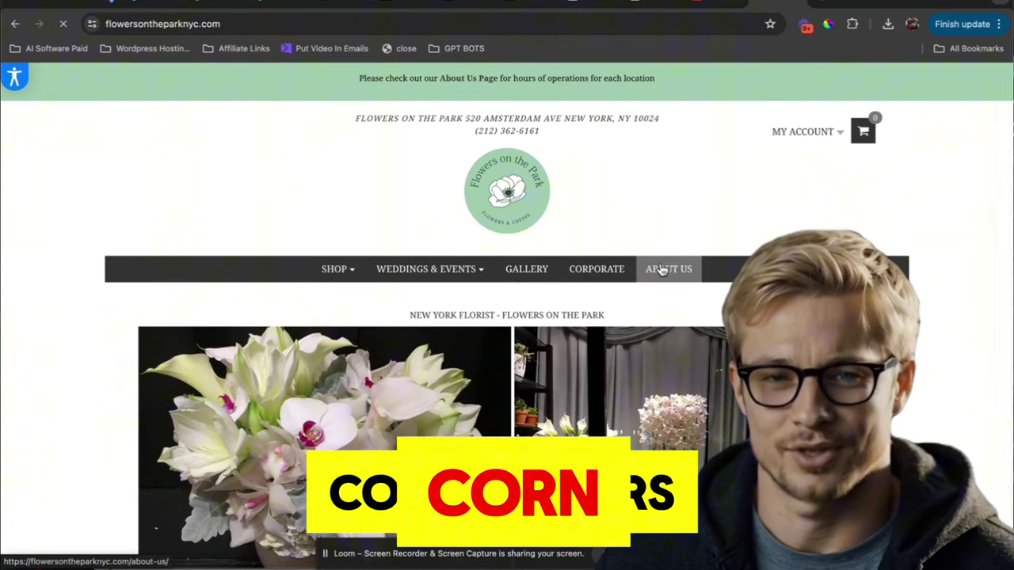
pyautogui.scroll(-4, 530, 333)
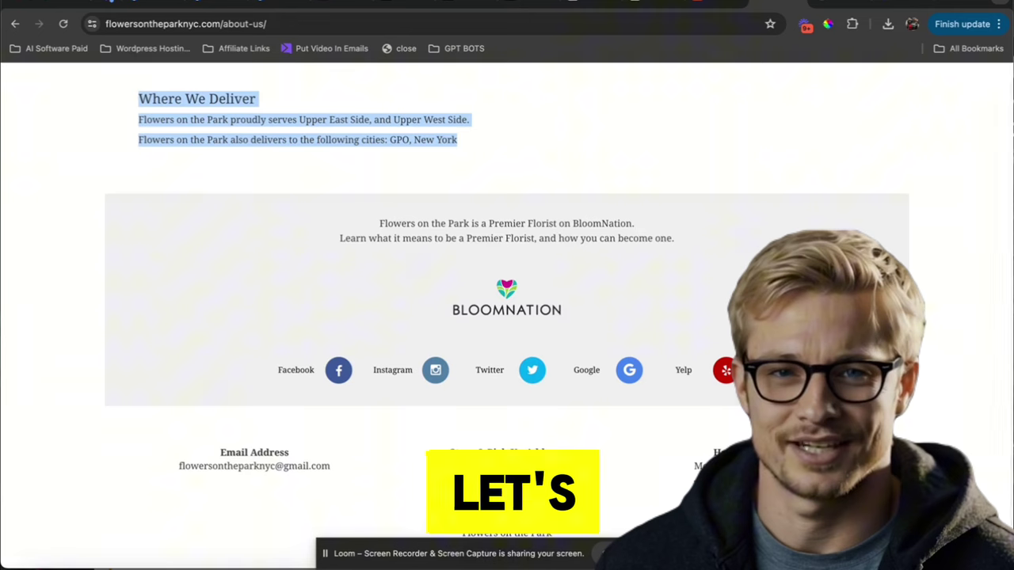
pyautogui.click(700, 2)
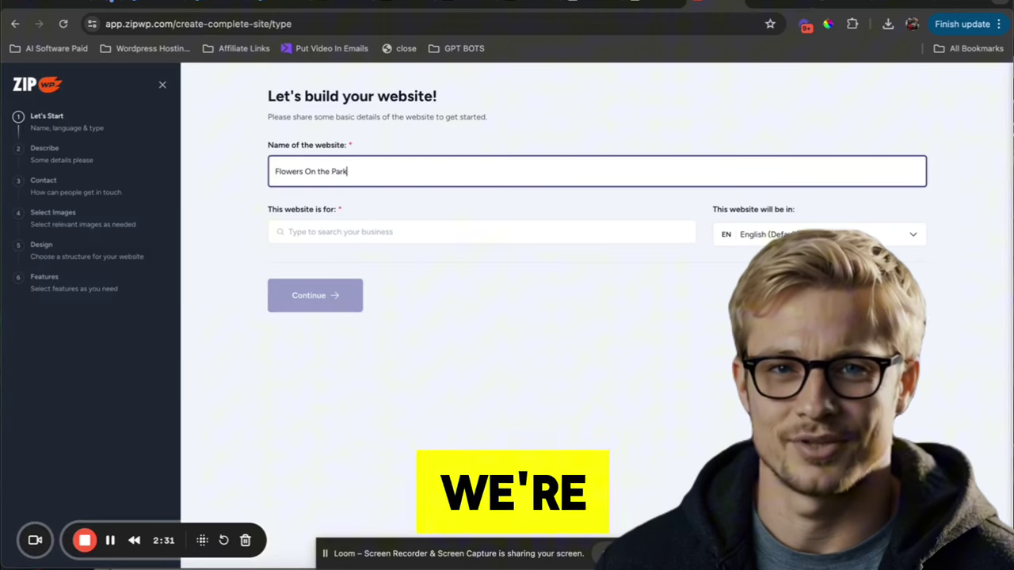
# - Choose Local business, paste the shop's description, and have AI rewrite it
pyautogui.click(459, 239)
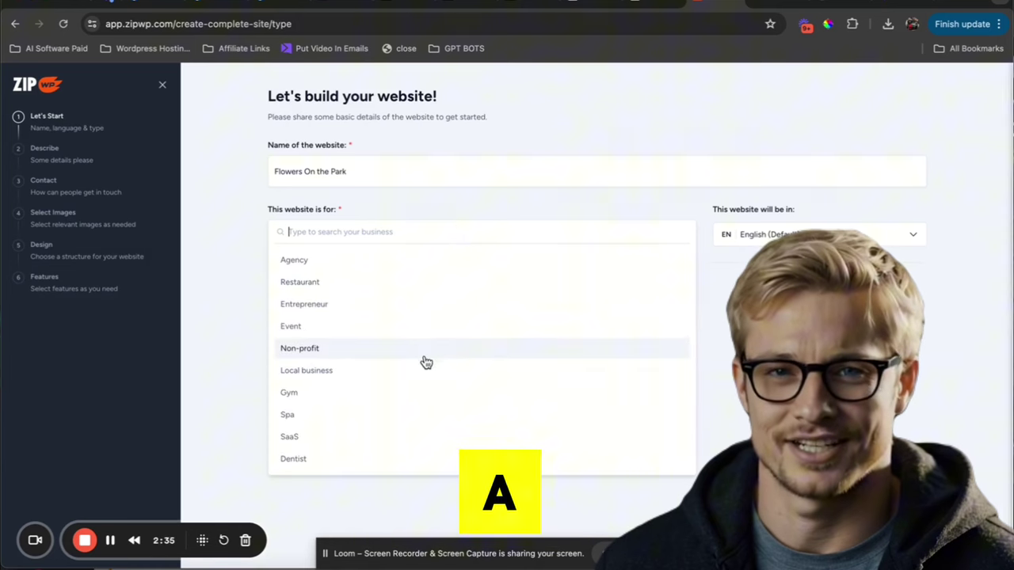
pyautogui.click(374, 369)
pyautogui.click(337, 293)
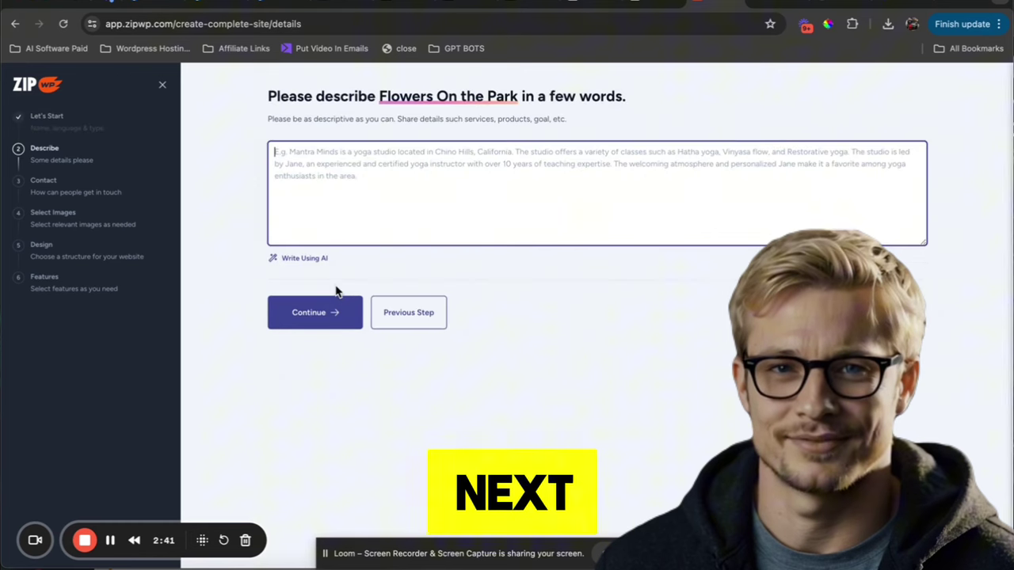
pyautogui.hotkey('ctrl', 'v')
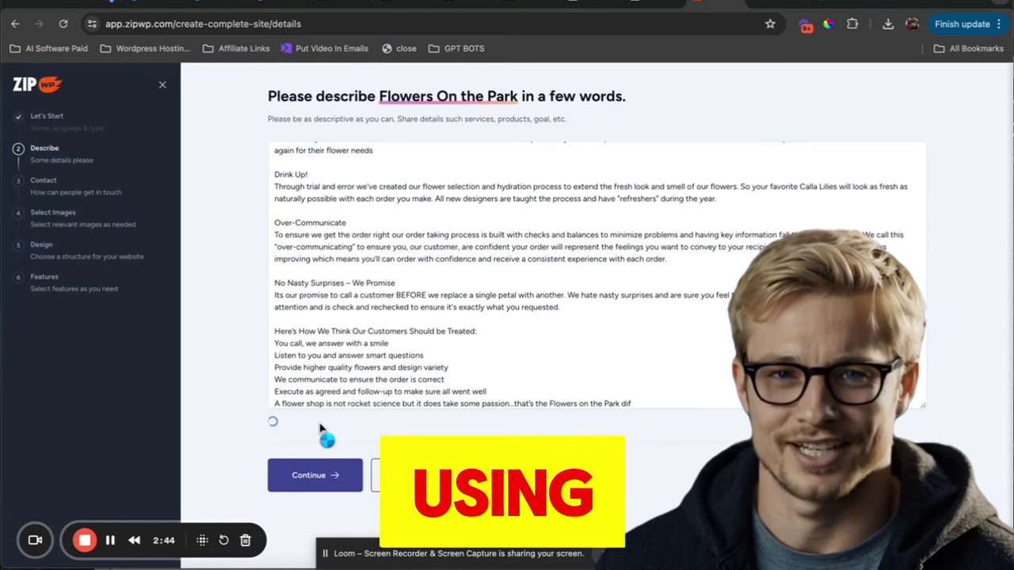
pyautogui.click(321, 429)
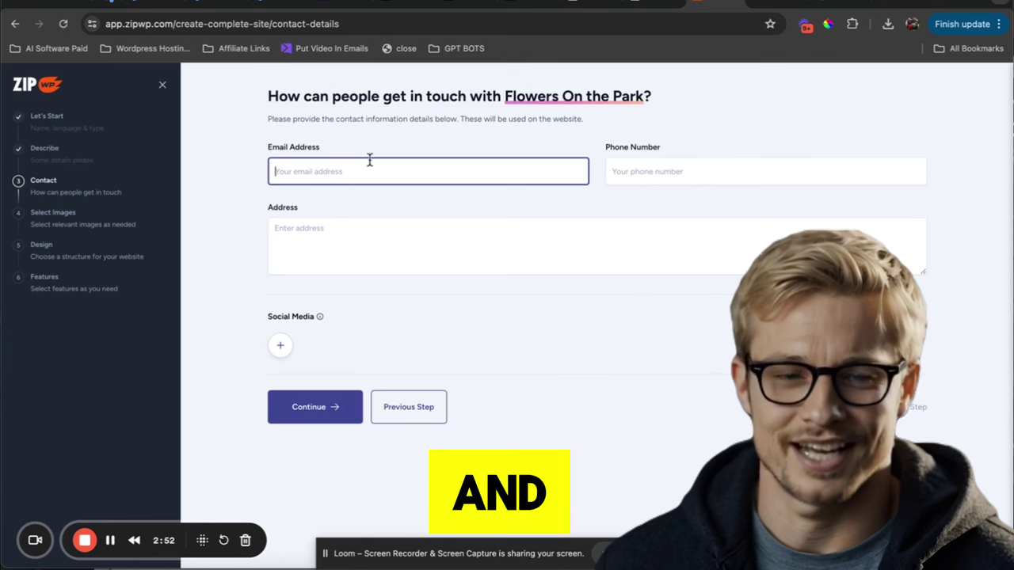
# - Add a Facebook social media entry, then skip the rest of the contact details
pyautogui.click(281, 346)
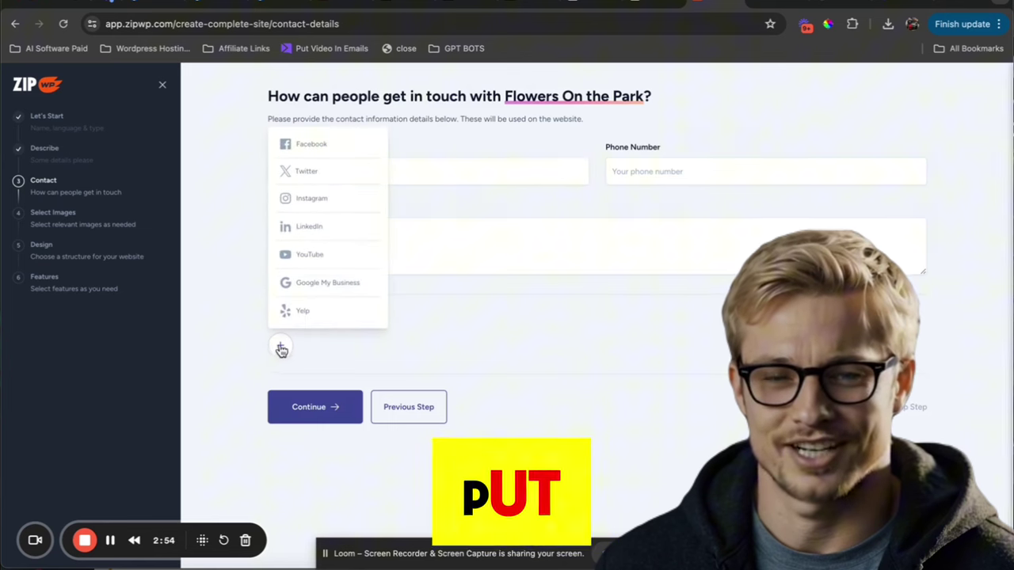
pyautogui.click(333, 147)
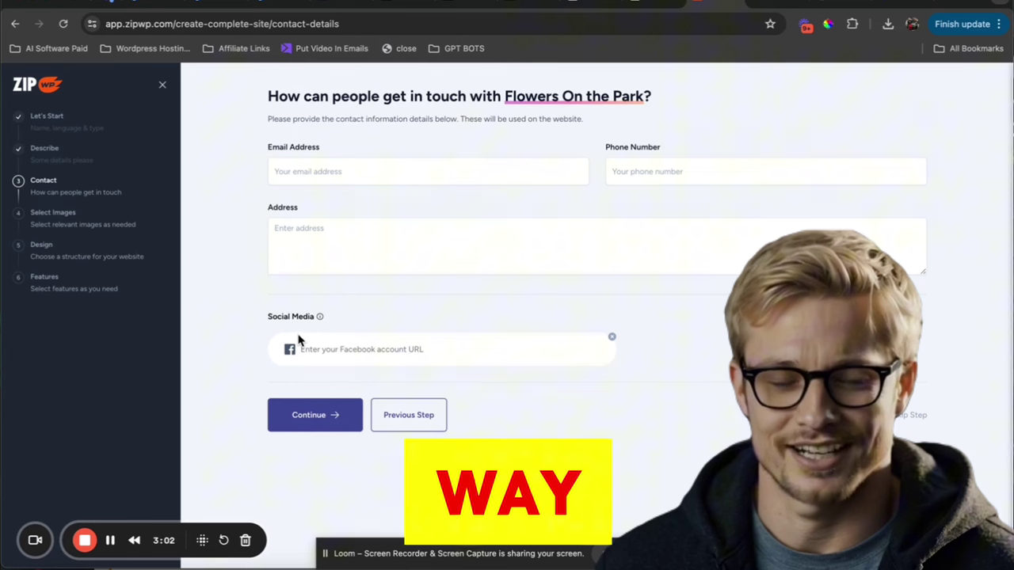
pyautogui.click(396, 172)
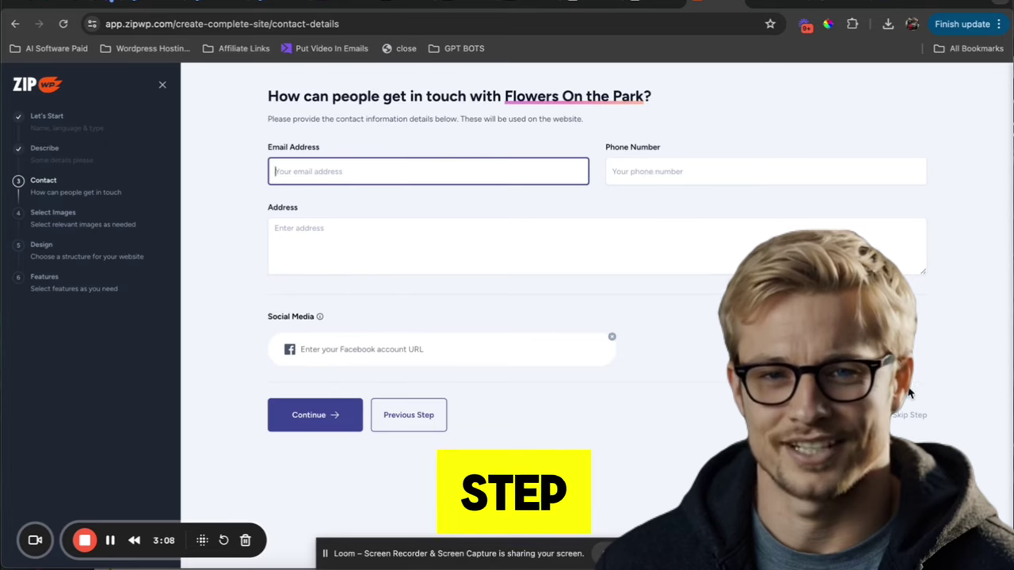
pyautogui.click(917, 421)
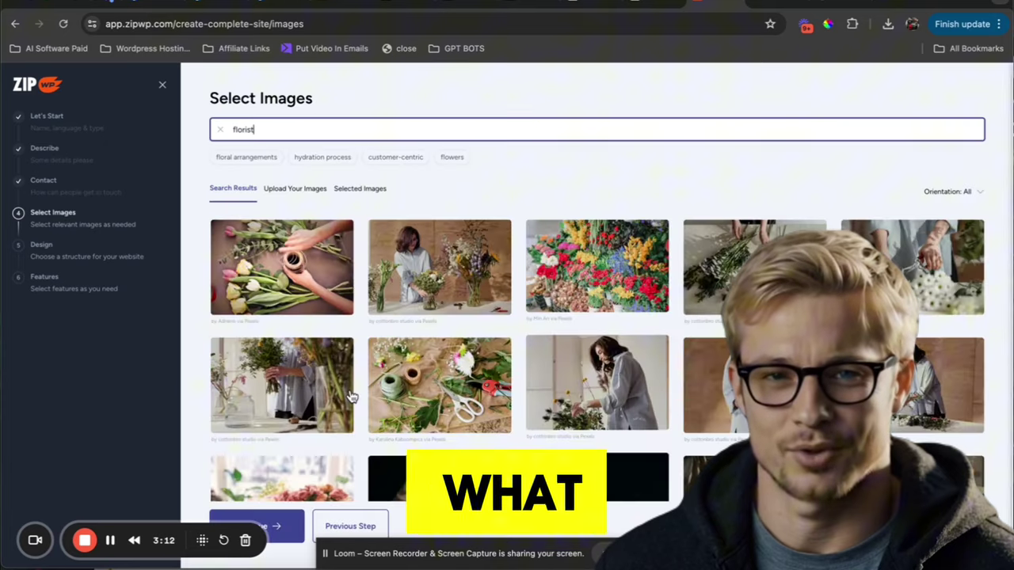
# - Select the scissors-and-flowers workbench photo and another florist image
pyautogui.scroll(-1, 352, 396)
pyautogui.scroll(-1, 352, 396)
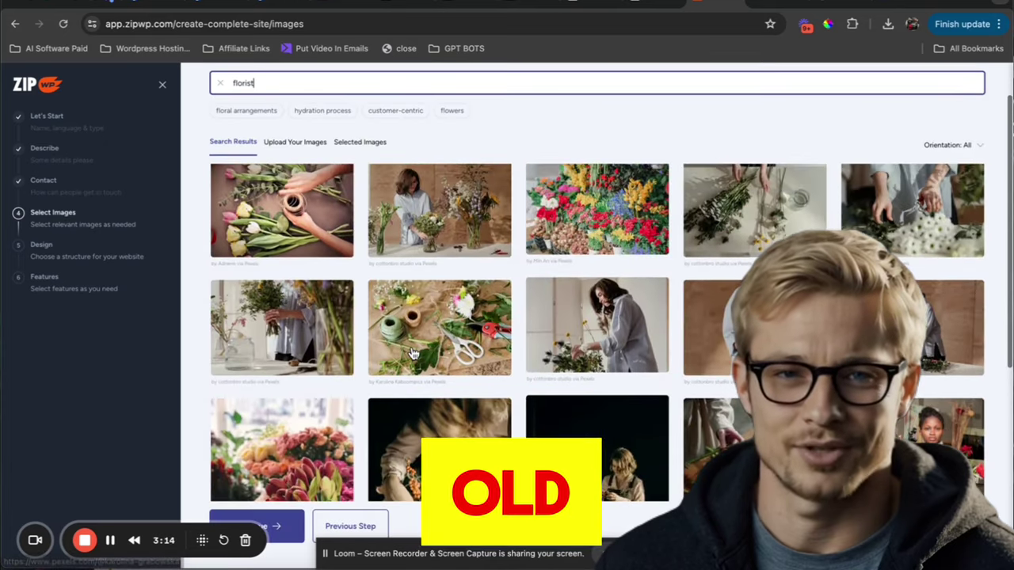
pyautogui.click(424, 334)
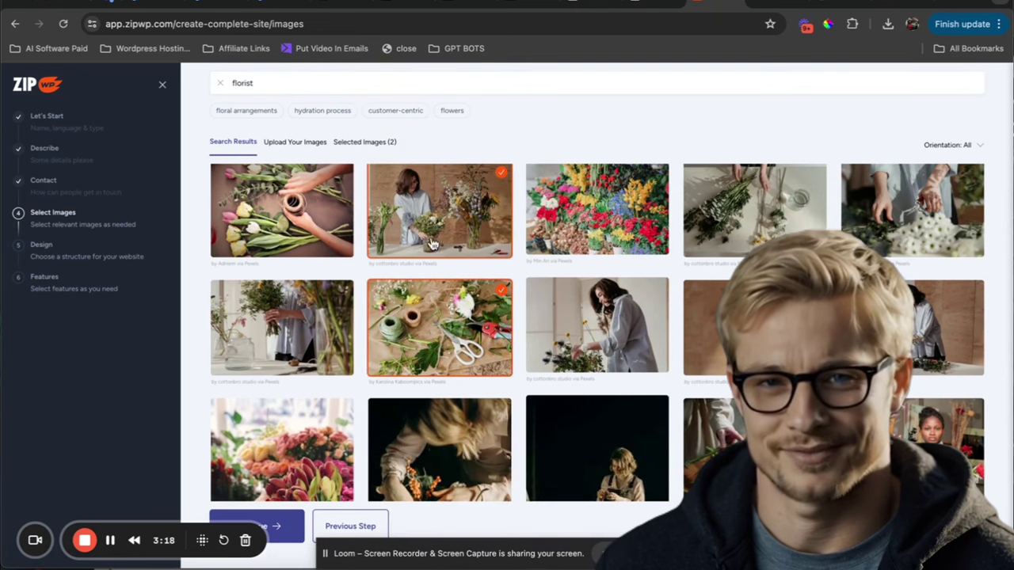
pyautogui.click(939, 307)
pyautogui.scroll(-1, 940, 307)
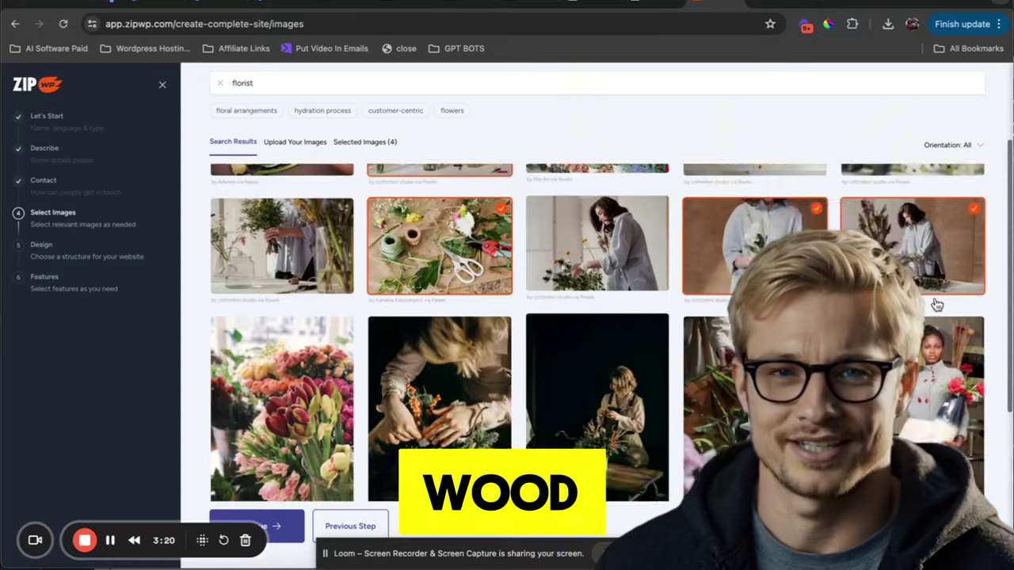
pyautogui.scroll(-2, 939, 308)
pyautogui.scroll(-1, 939, 307)
pyautogui.scroll(-2, 940, 307)
pyautogui.scroll(-2, 939, 307)
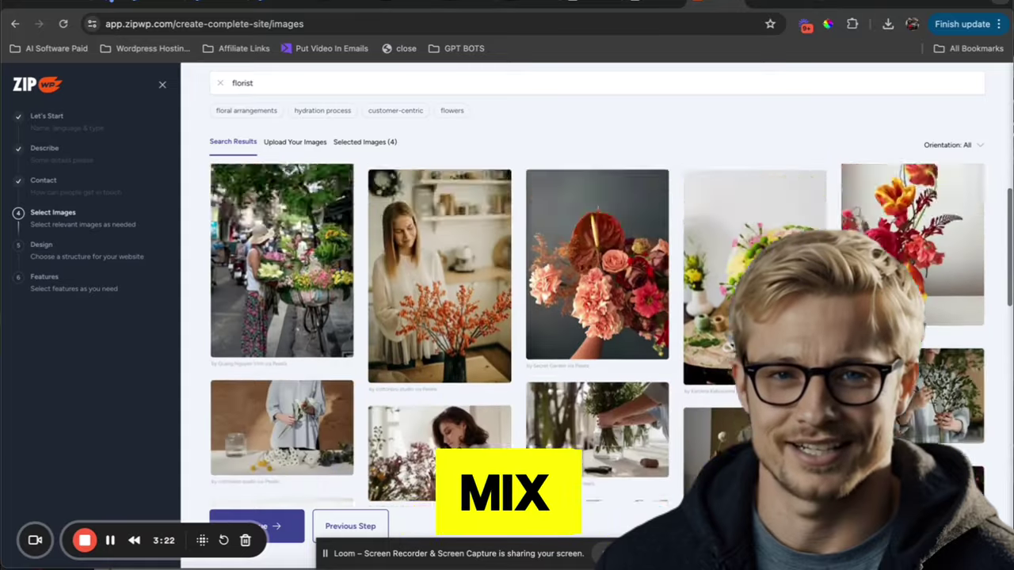
pyautogui.scroll(-2, 939, 308)
pyautogui.scroll(-2, 939, 307)
pyautogui.scroll(-2, 939, 307)
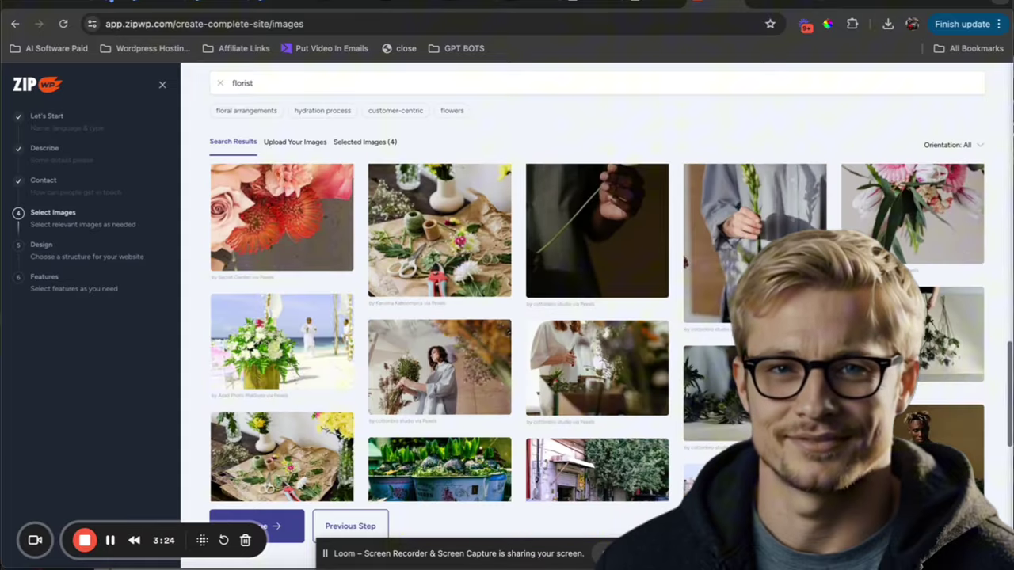
# - Add more photos, including the smiling woman among hanging flowers and florists at the table
pyautogui.click(442, 252)
pyautogui.scroll(-2, 555, 317)
pyautogui.scroll(-2, 663, 389)
pyautogui.scroll(-2, 597, 230)
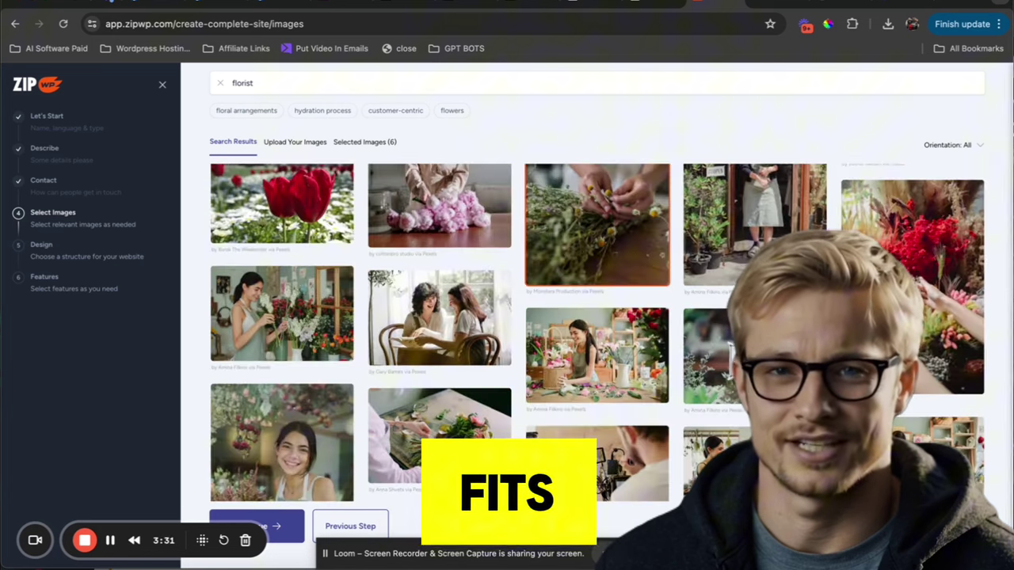
pyautogui.scroll(-2, 315, 339)
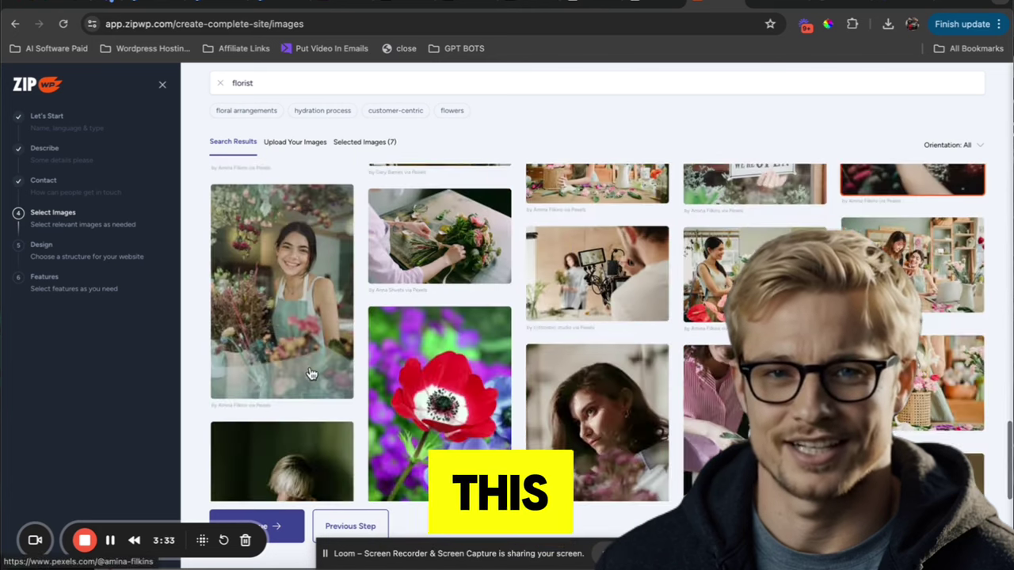
pyautogui.click(285, 329)
pyautogui.scroll(-2, 420, 448)
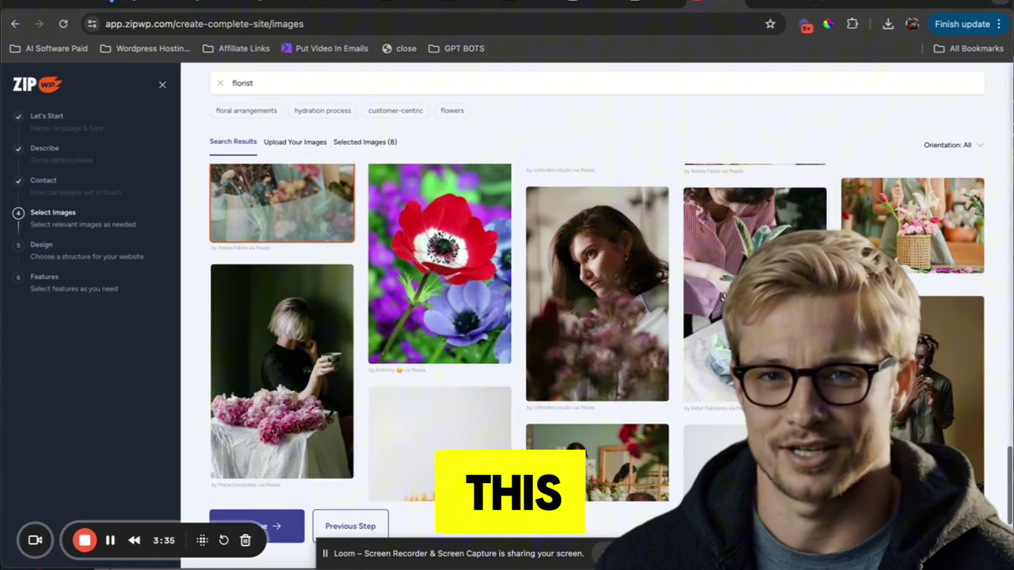
pyautogui.click(752, 332)
pyautogui.scroll(-1, 633, 373)
pyautogui.scroll(-3, 637, 372)
pyautogui.click(637, 293)
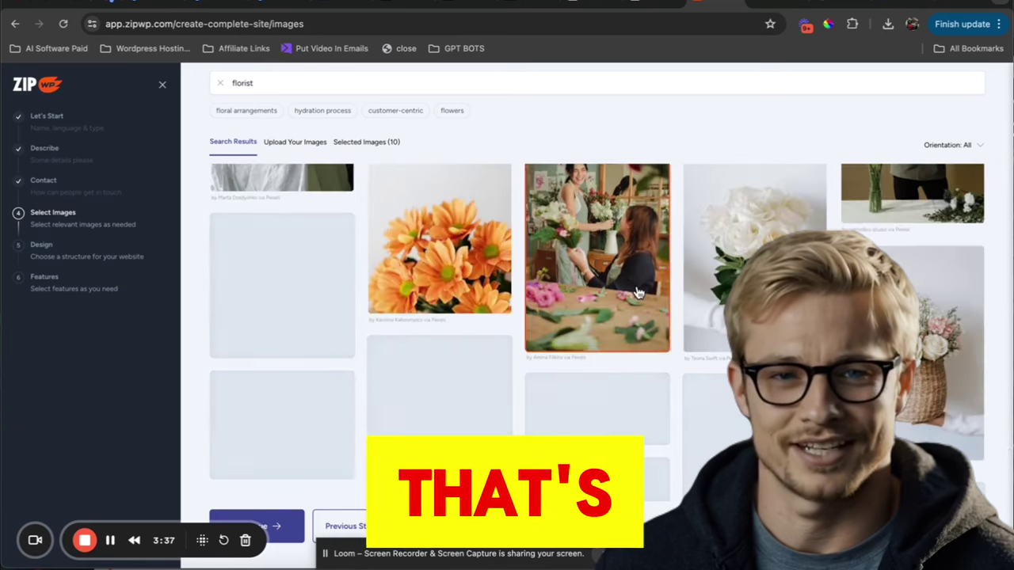
# - Add the two women arranging flowers and red-flower hands photos, reaching 13 selected, and continue
pyautogui.scroll(-3, 638, 293)
pyautogui.scroll(-3, 668, 455)
pyautogui.scroll(-3, 706, 389)
pyautogui.scroll(-1, 726, 369)
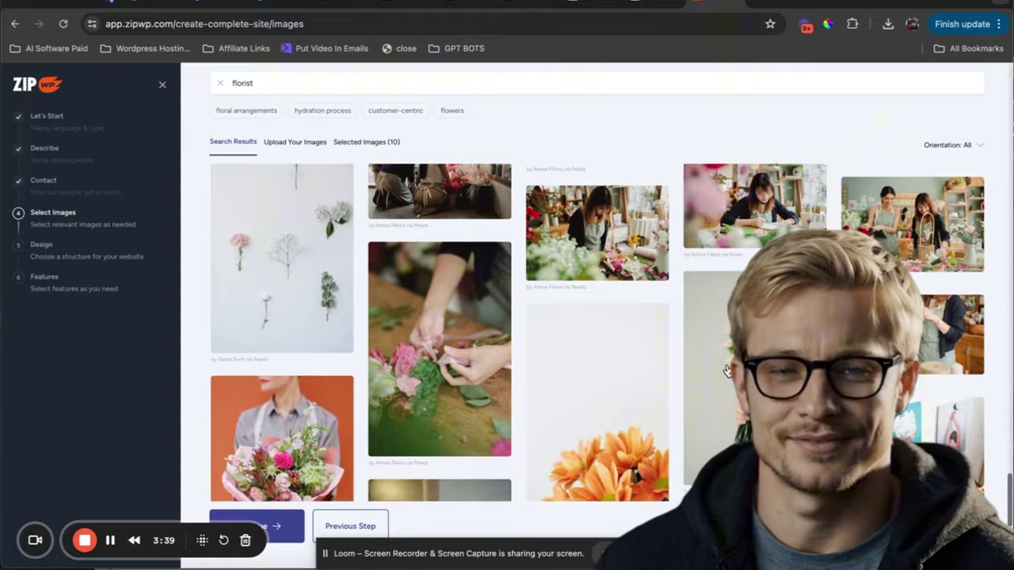
pyautogui.scroll(-2, 726, 369)
pyautogui.click(597, 382)
pyautogui.click(476, 332)
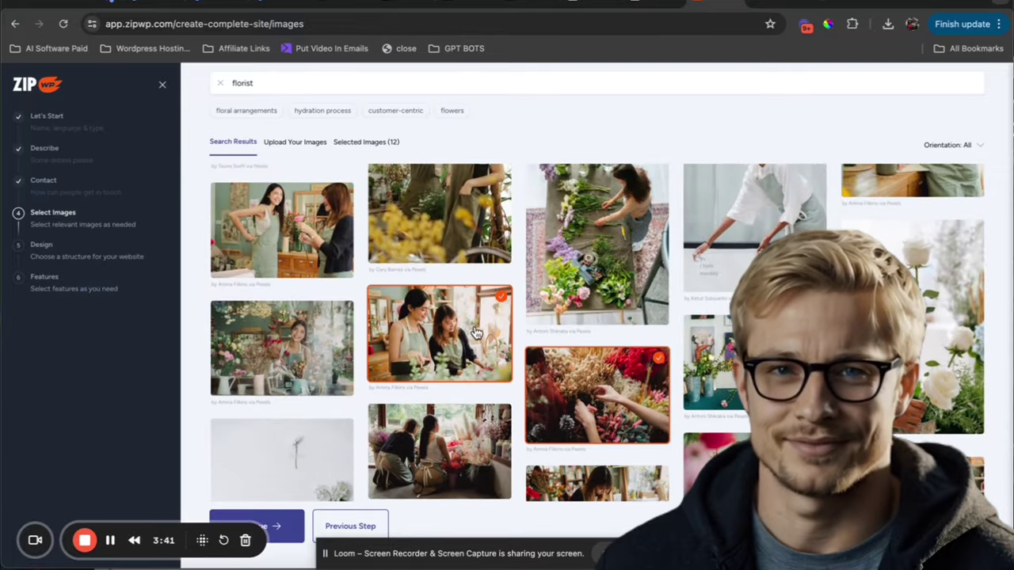
pyautogui.scroll(-3, 672, 438)
pyautogui.scroll(-3, 475, 467)
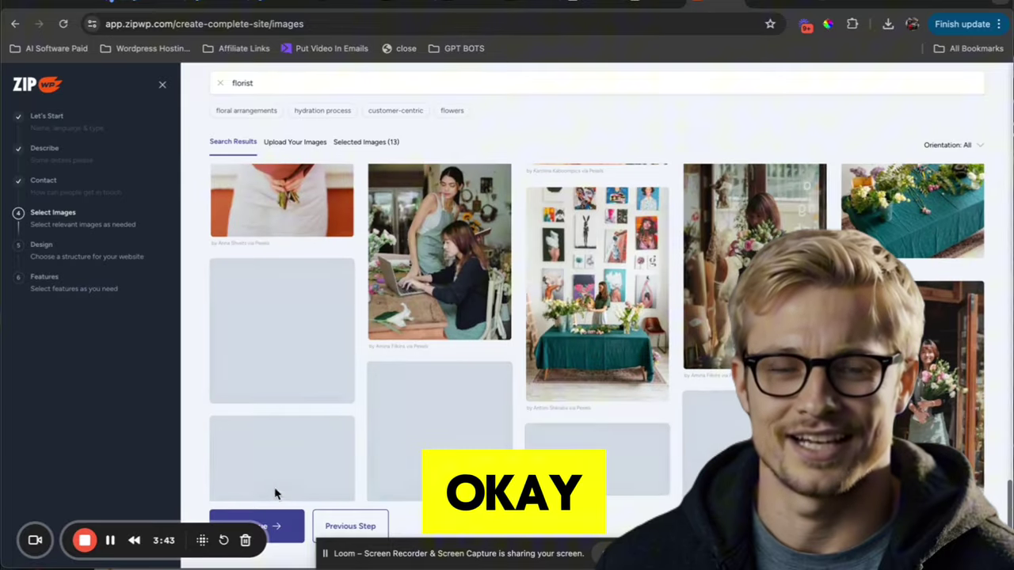
pyautogui.scroll(-3, 274, 491)
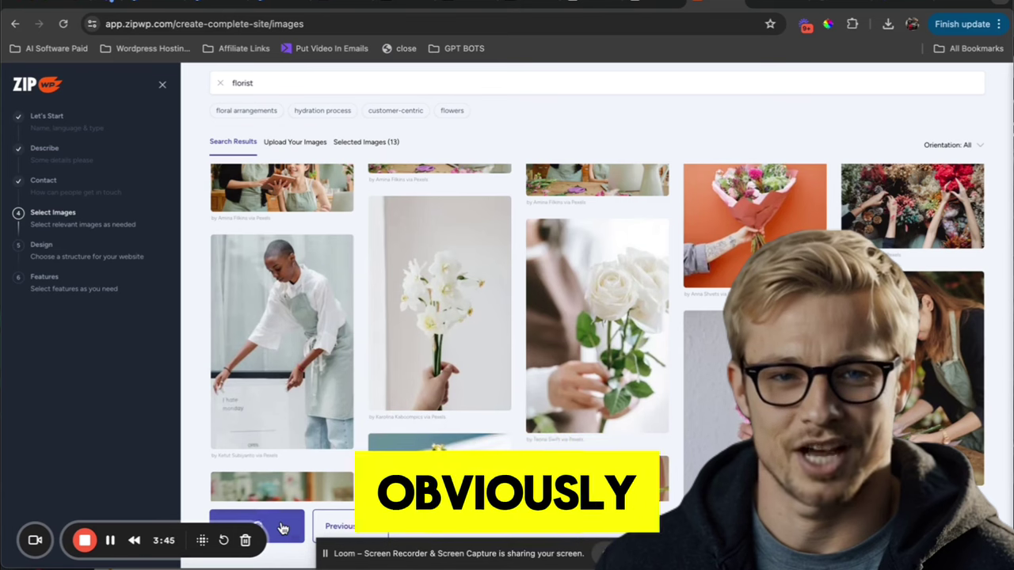
pyautogui.click(283, 528)
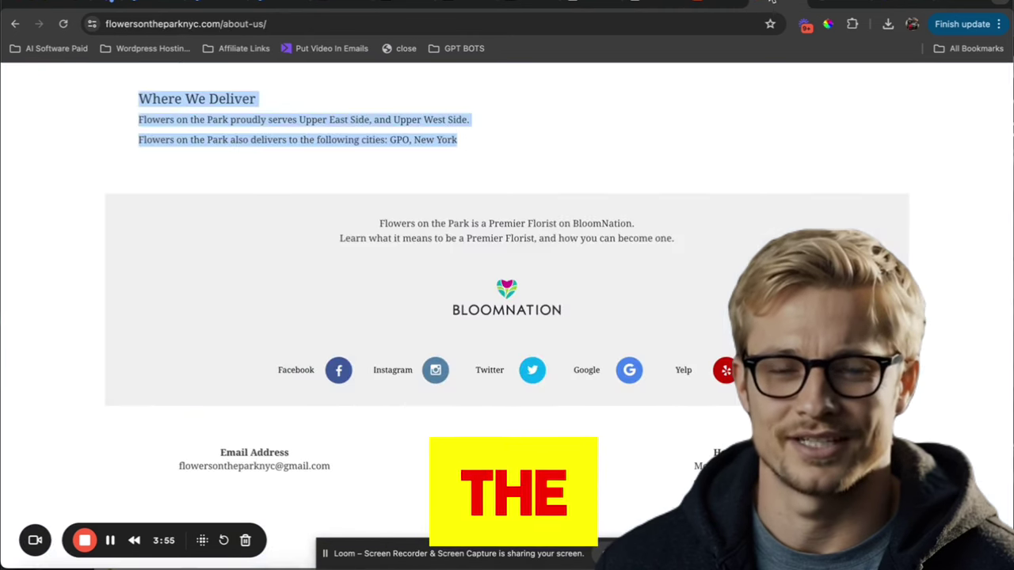
# - On the florist's site, browse the Gallery page and open the Weddings and Events collection
pyautogui.scroll(4, 683, 250)
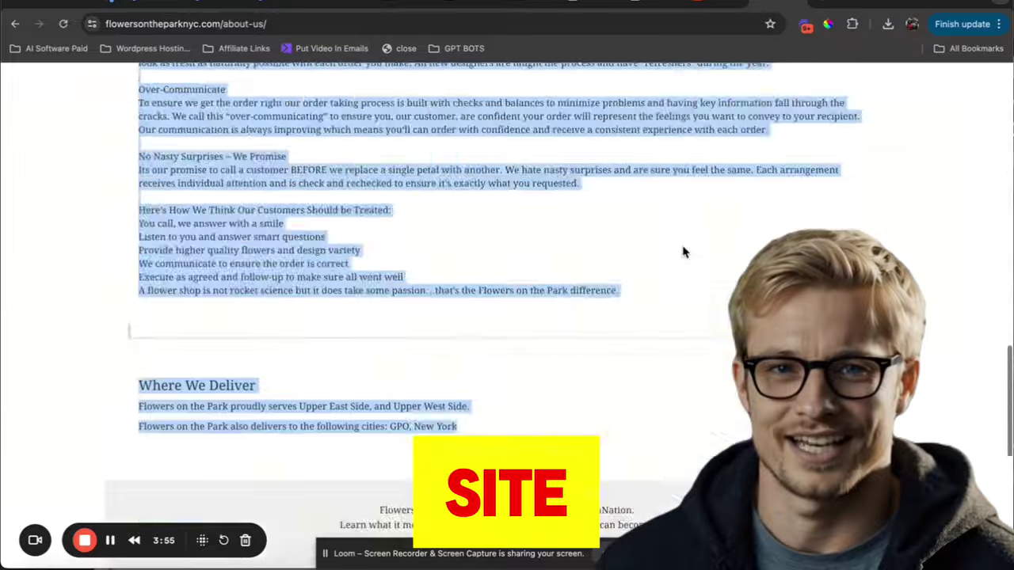
pyautogui.scroll(10, 681, 261)
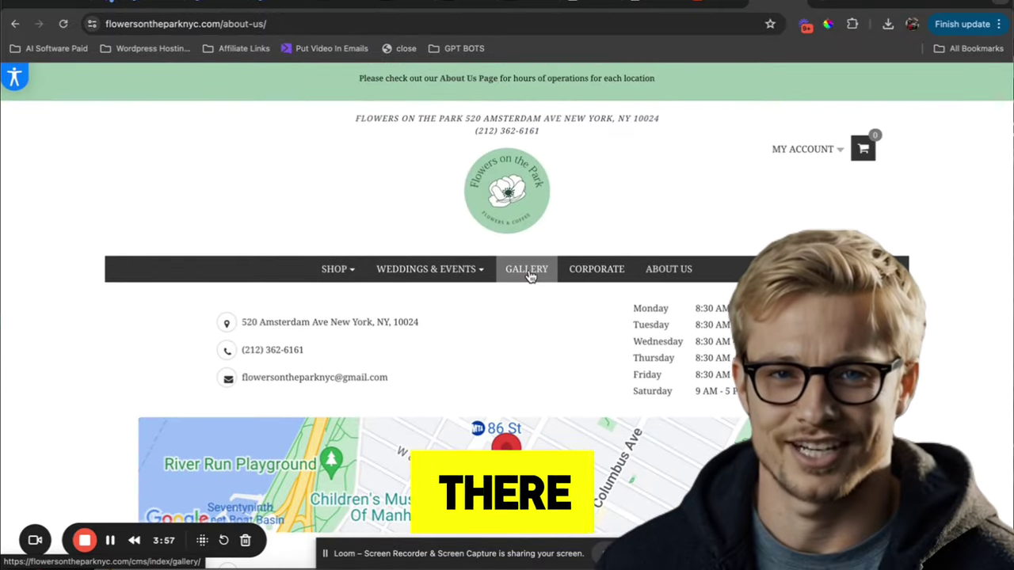
pyautogui.click(529, 270)
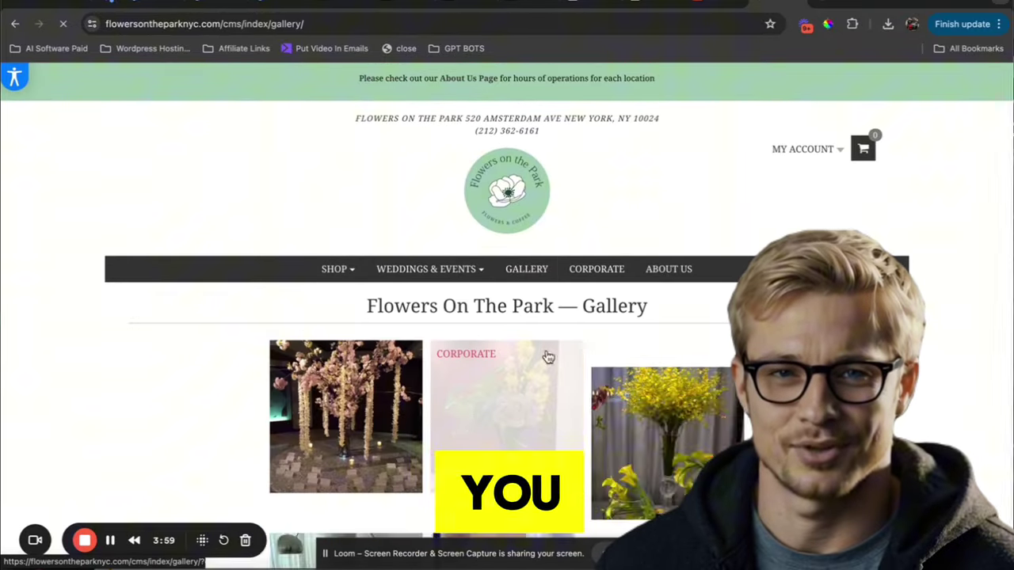
pyautogui.scroll(-3, 507, 380)
pyautogui.scroll(-1, 467, 420)
pyautogui.rightClick(323, 143)
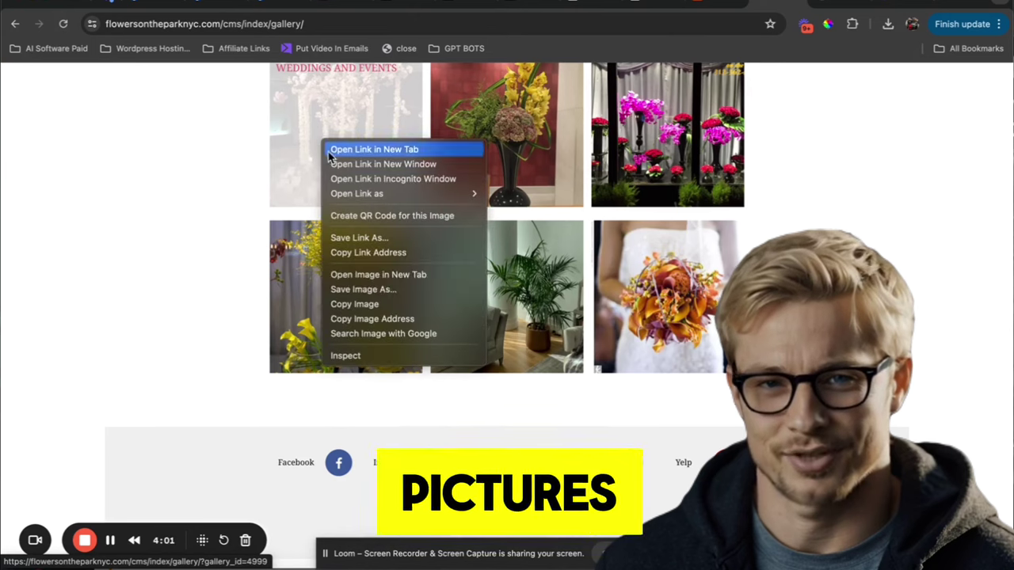
pyautogui.click(638, 138)
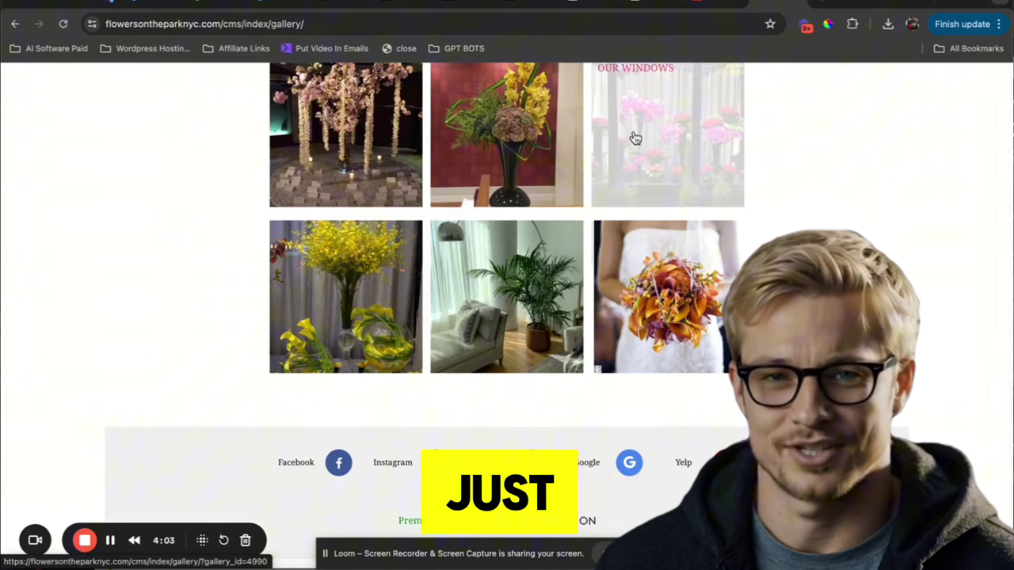
pyautogui.click(334, 124)
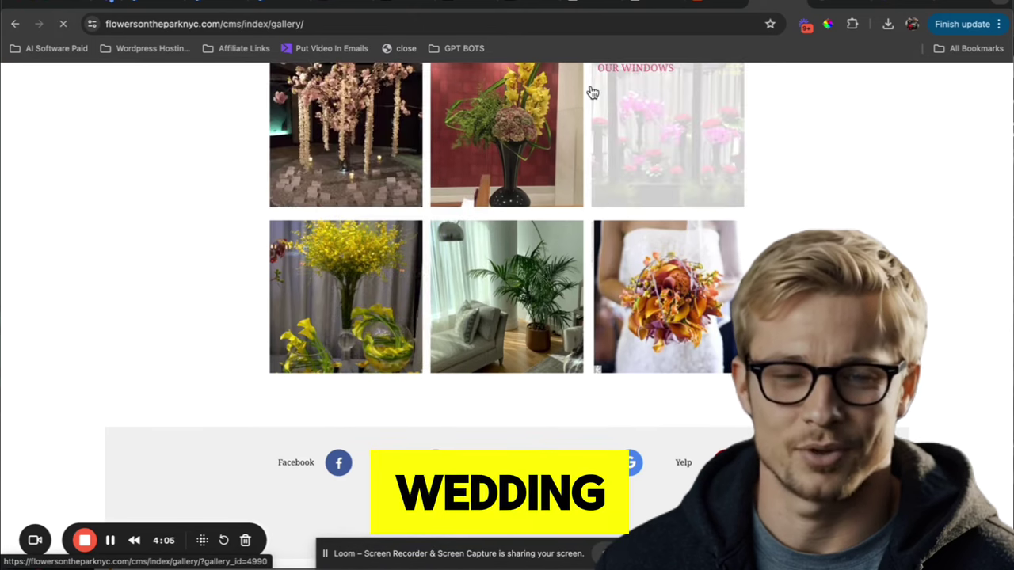
pyautogui.scroll(-5, 574, 277)
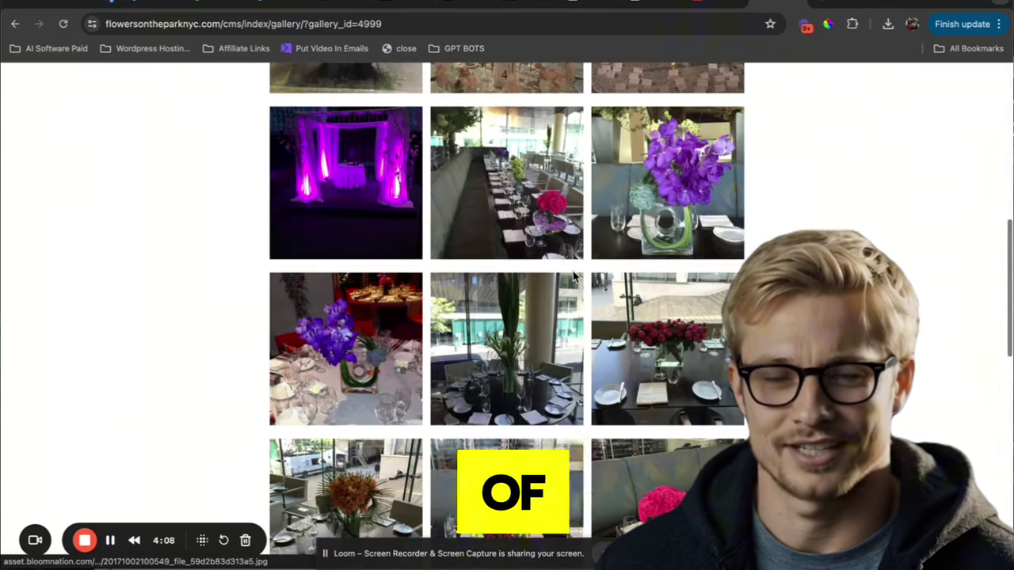
# - Back in ZipWP, compare the generated structures and open the Option 3 purple-hero preview
pyautogui.click(702, 5)
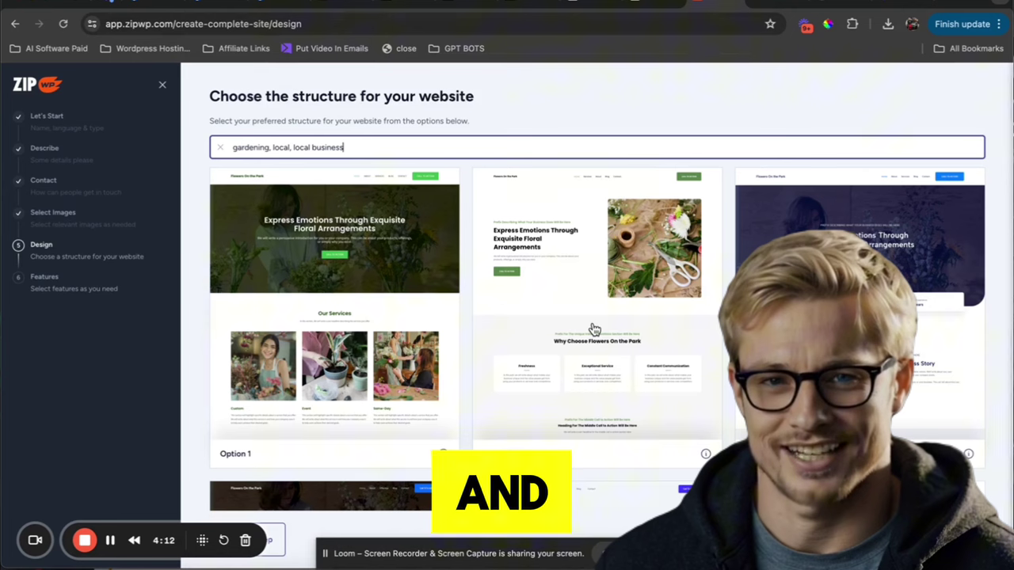
pyautogui.scroll(-5, 320, 373)
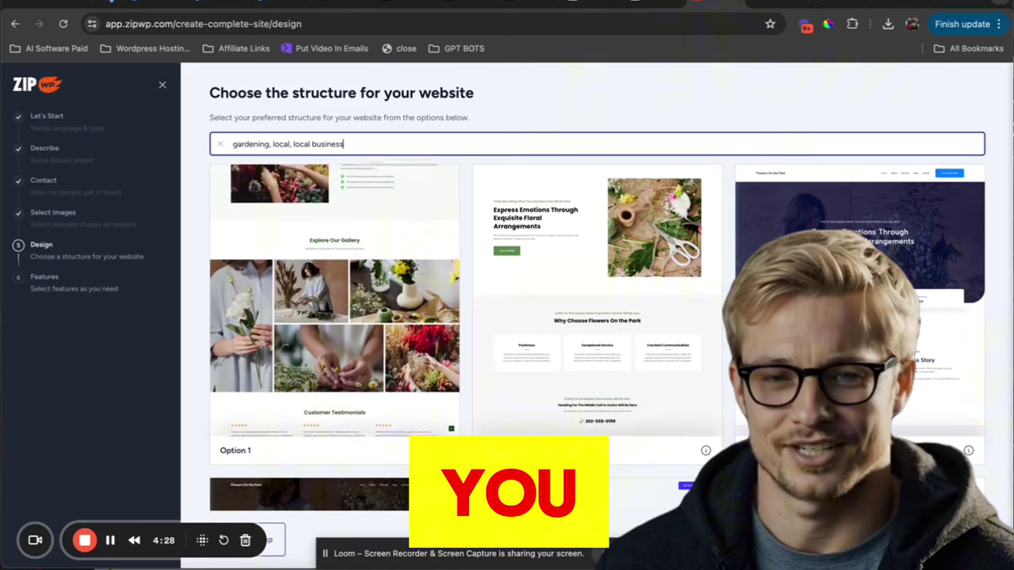
pyautogui.scroll(-1, 567, 313)
pyautogui.scroll(-2, 597, 309)
pyautogui.scroll(2, 597, 309)
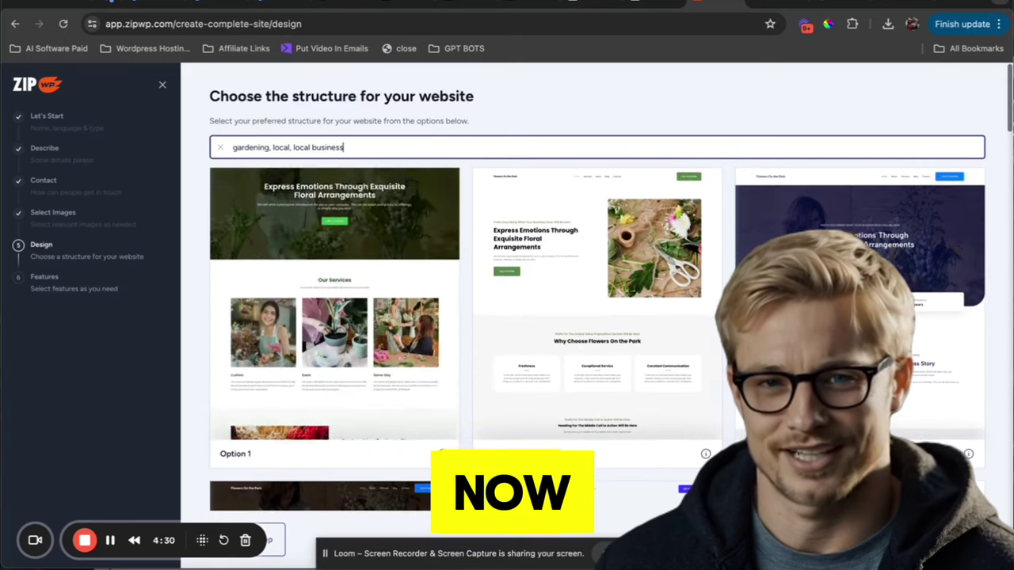
pyautogui.scroll(-3, 597, 309)
pyautogui.scroll(2, 597, 309)
pyautogui.click(849, 312)
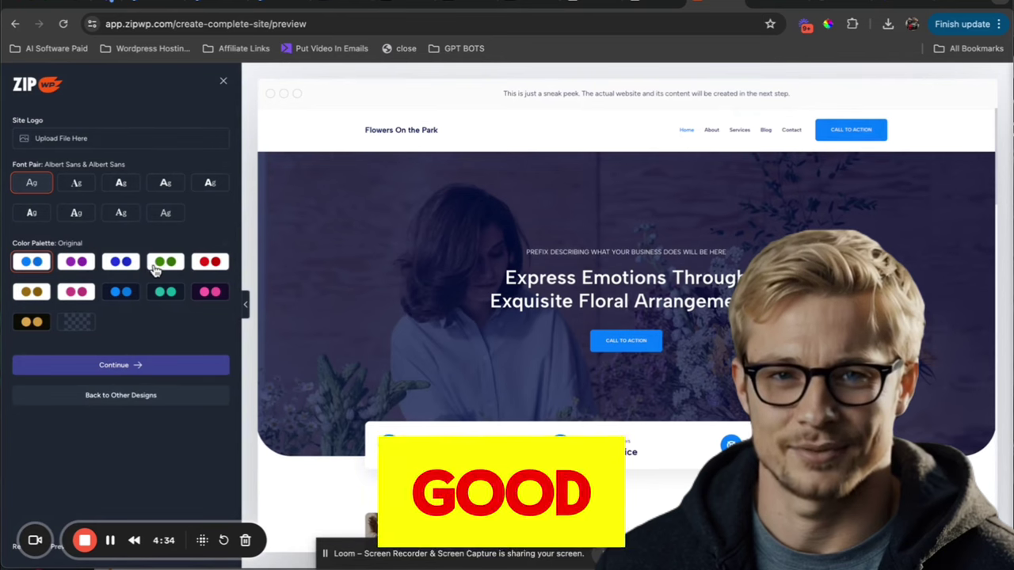
# - Scroll through the Flowers On the Park design preview to review its layout
pyautogui.scroll(-5, 414, 333)
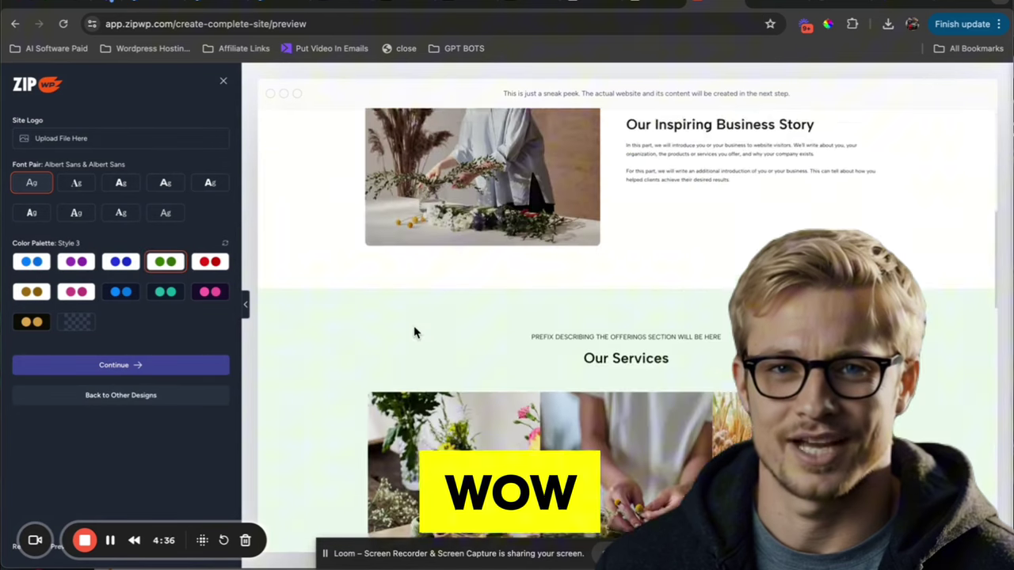
pyautogui.scroll(-5, 413, 333)
pyautogui.scroll(-4, 414, 332)
pyautogui.scroll(-3, 414, 333)
pyautogui.scroll(-4, 413, 333)
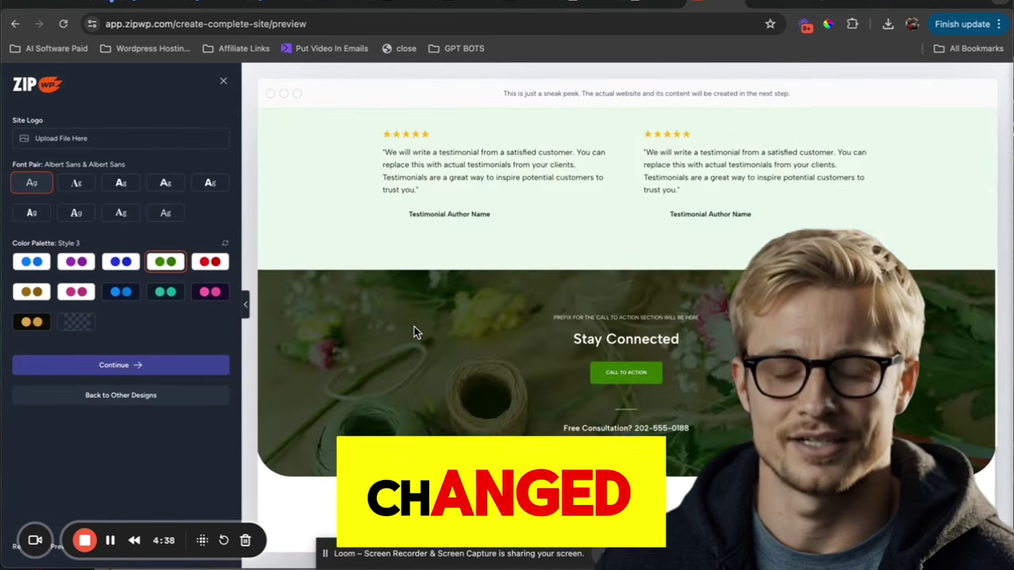
pyautogui.scroll(-1, 413, 333)
pyautogui.scroll(6, 413, 333)
pyautogui.scroll(2, 414, 333)
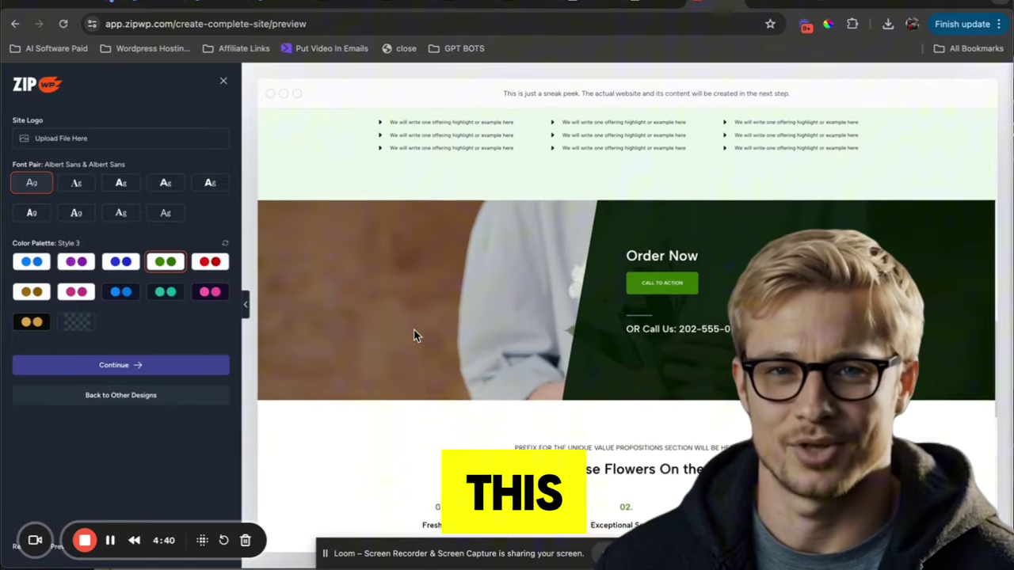
pyautogui.scroll(-1, 413, 333)
pyautogui.scroll(-2, 413, 333)
pyautogui.scroll(-1, 271, 362)
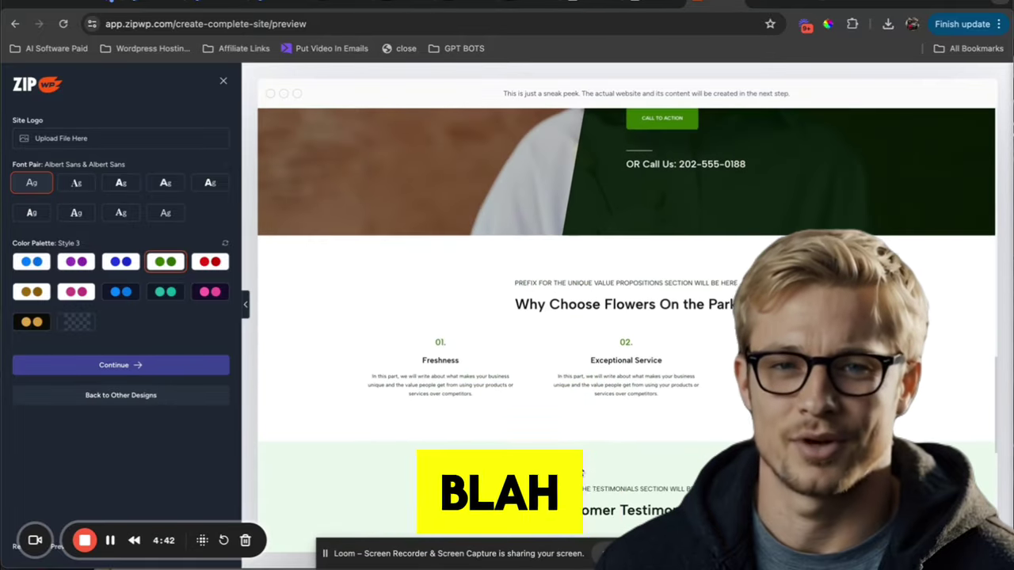
pyautogui.scroll(-2, 271, 362)
pyautogui.scroll(-2, 271, 362)
pyautogui.scroll(-3, 441, 320)
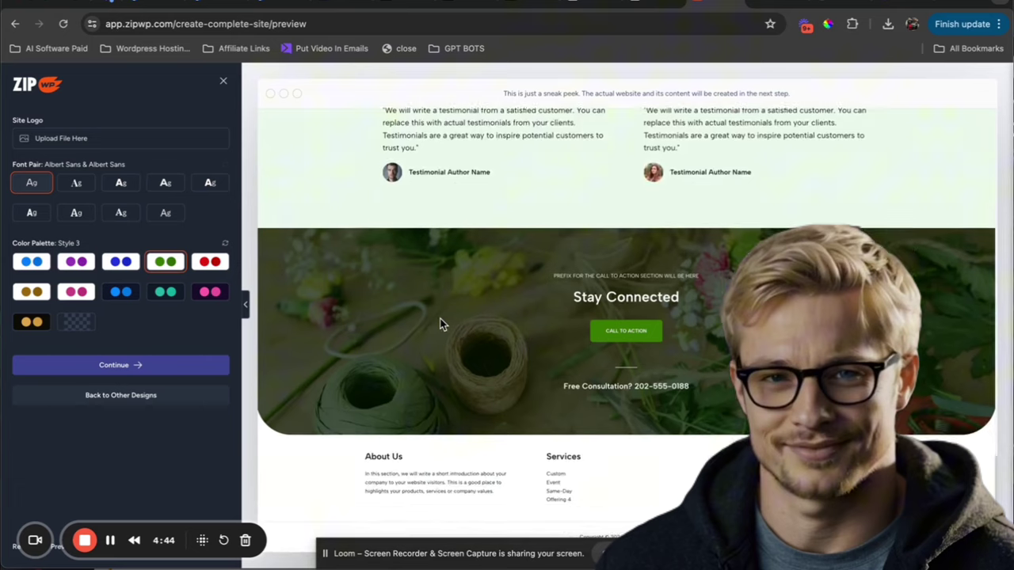
pyautogui.scroll(1, 441, 320)
pyautogui.scroll(6, 441, 322)
pyautogui.scroll(5, 440, 322)
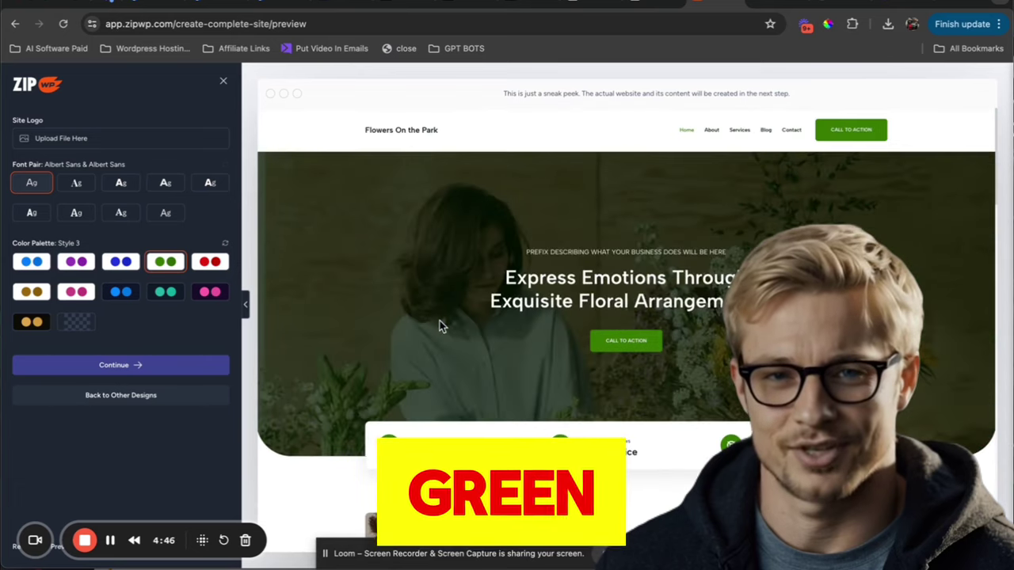
# - Try the gold, Style 10, teal, pink and red palettes, settling on green Style 3
pyautogui.click(120, 291)
pyautogui.click(76, 292)
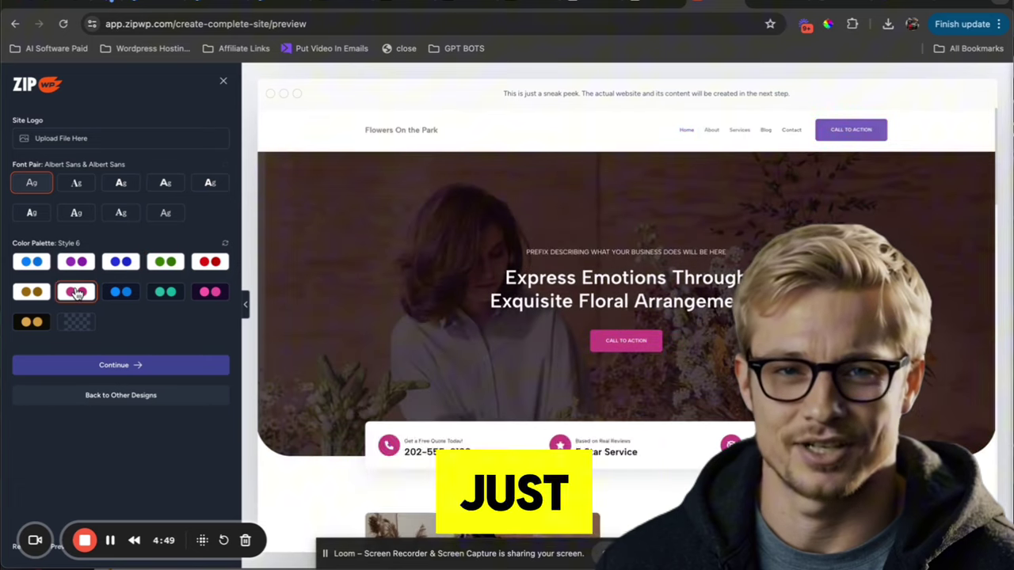
pyautogui.click(24, 292)
pyautogui.click(27, 323)
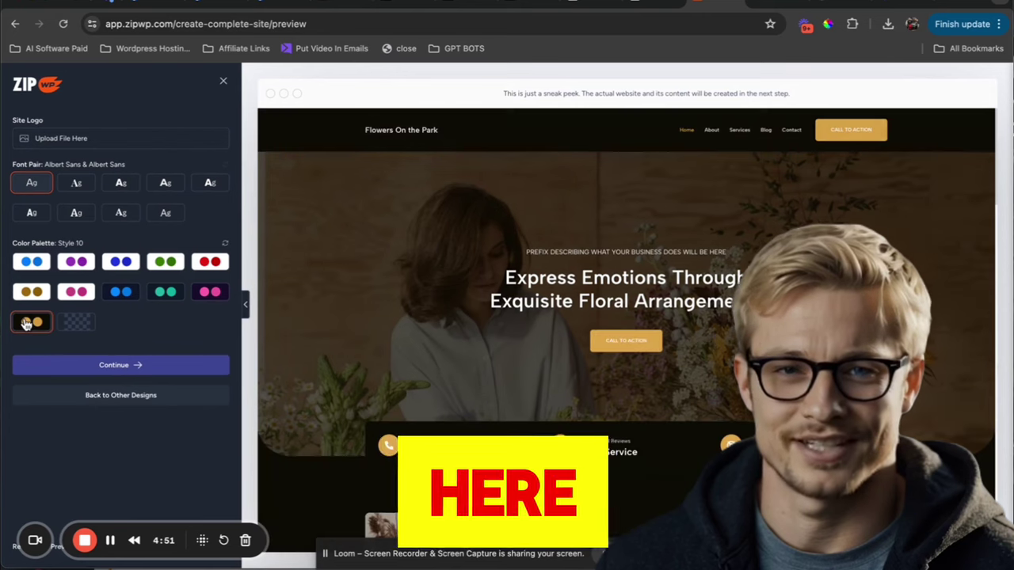
pyautogui.click(166, 293)
pyautogui.click(206, 297)
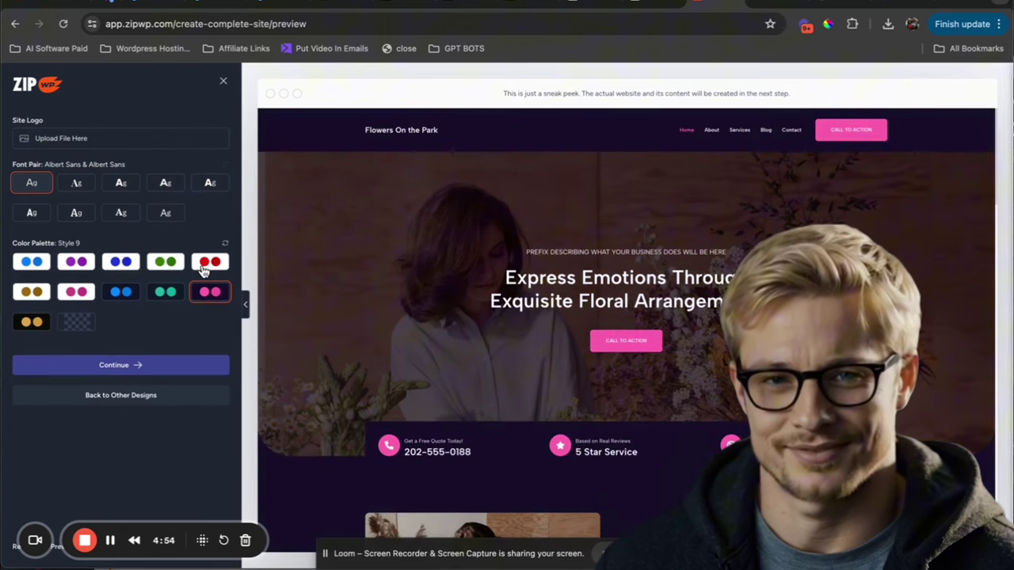
pyautogui.click(204, 269)
pyautogui.click(168, 272)
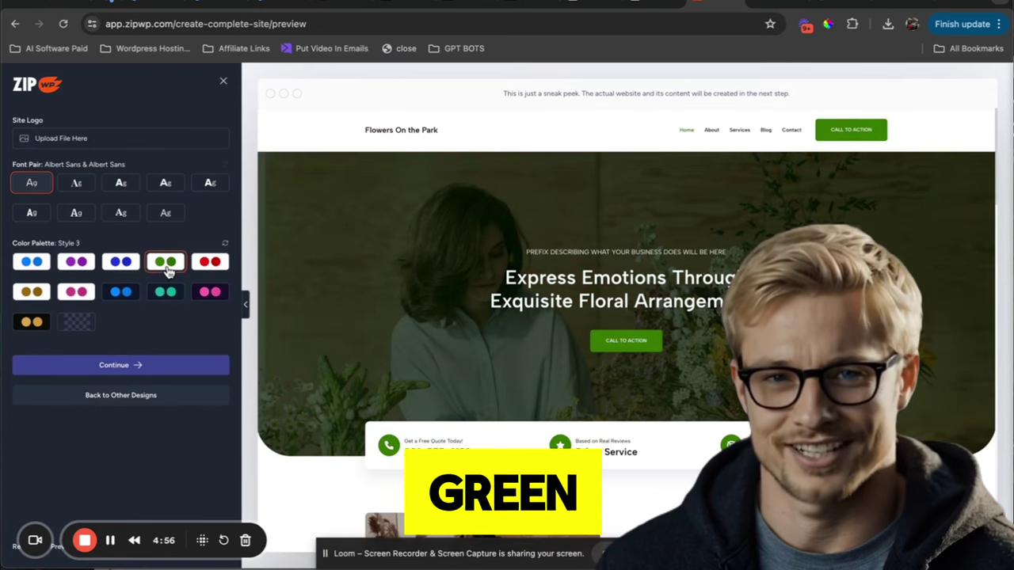
# - Try Poppins & Lato, then set the font pair to Roboto Condensed & Roboto
pyautogui.click(76, 183)
pyautogui.click(116, 187)
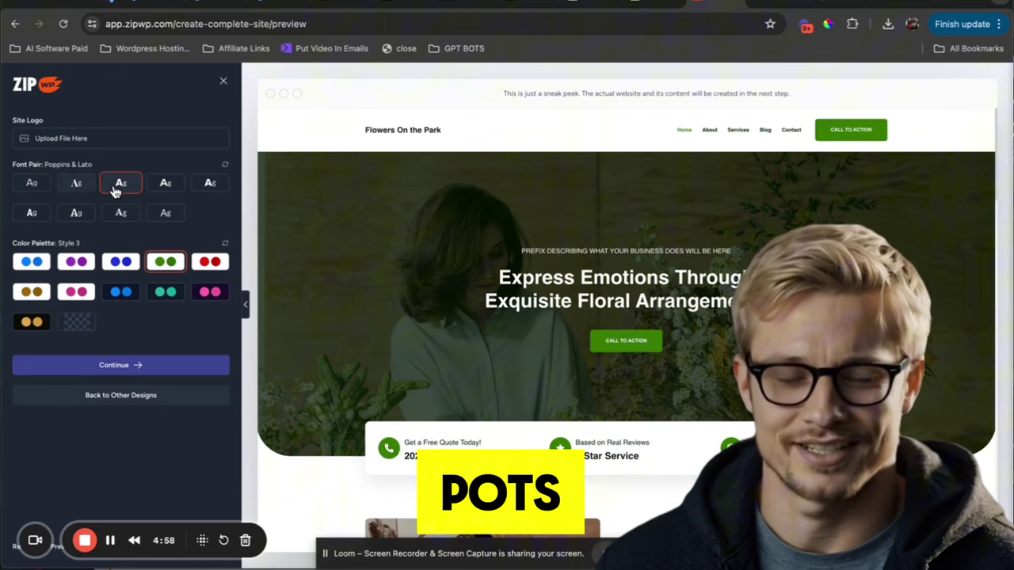
pyautogui.click(31, 213)
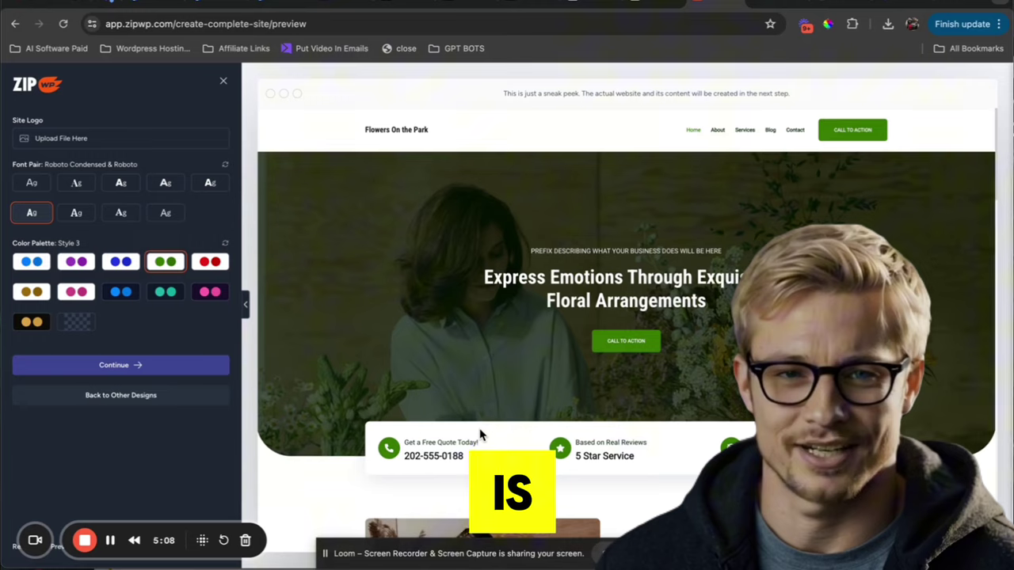
pyautogui.scroll(-5, 480, 434)
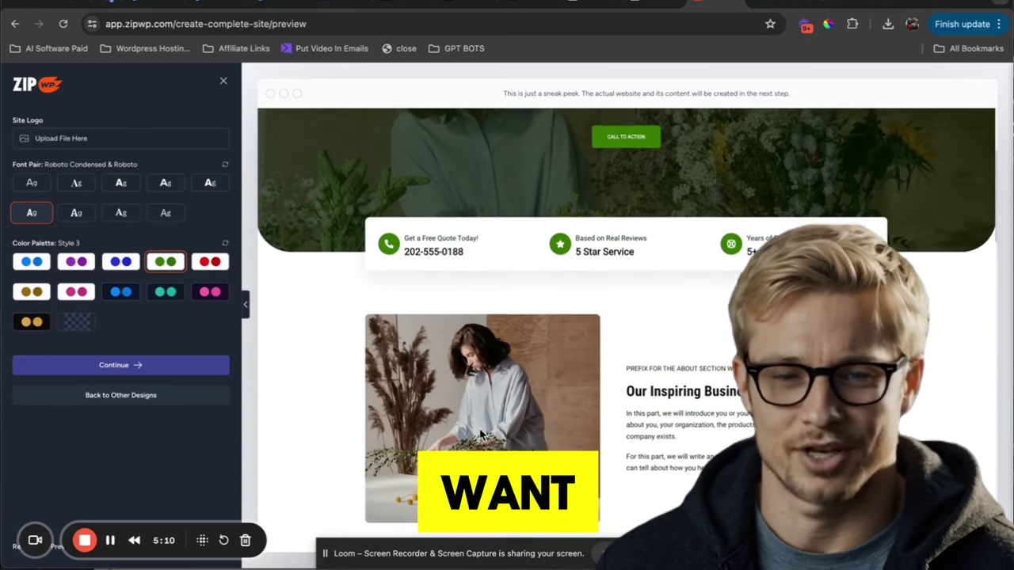
pyautogui.scroll(-1, 480, 434)
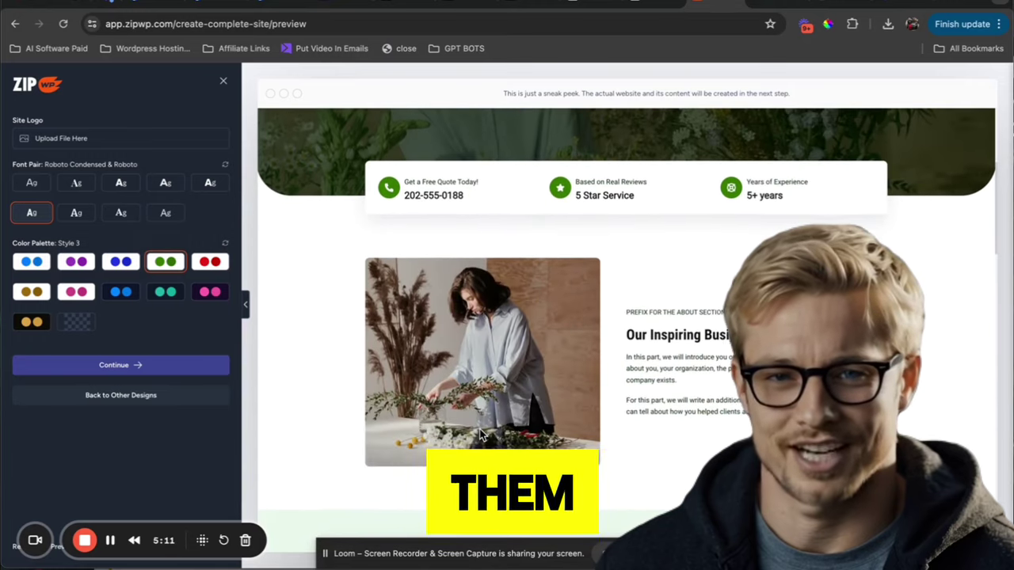
# - Accept the design, add Free Live Chat and Automation & Integrations features, and open the final review
pyautogui.click(130, 366)
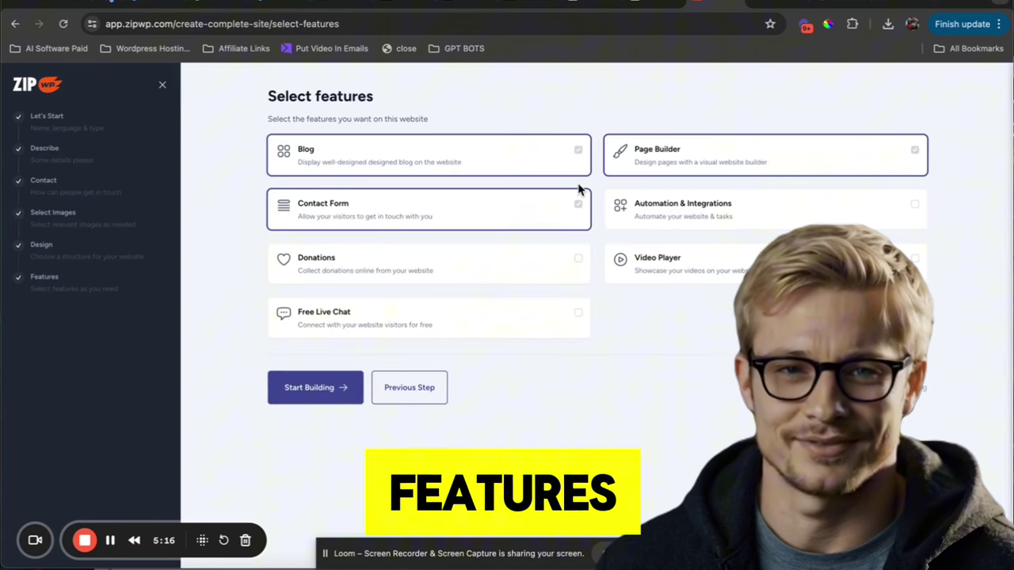
pyautogui.click(579, 319)
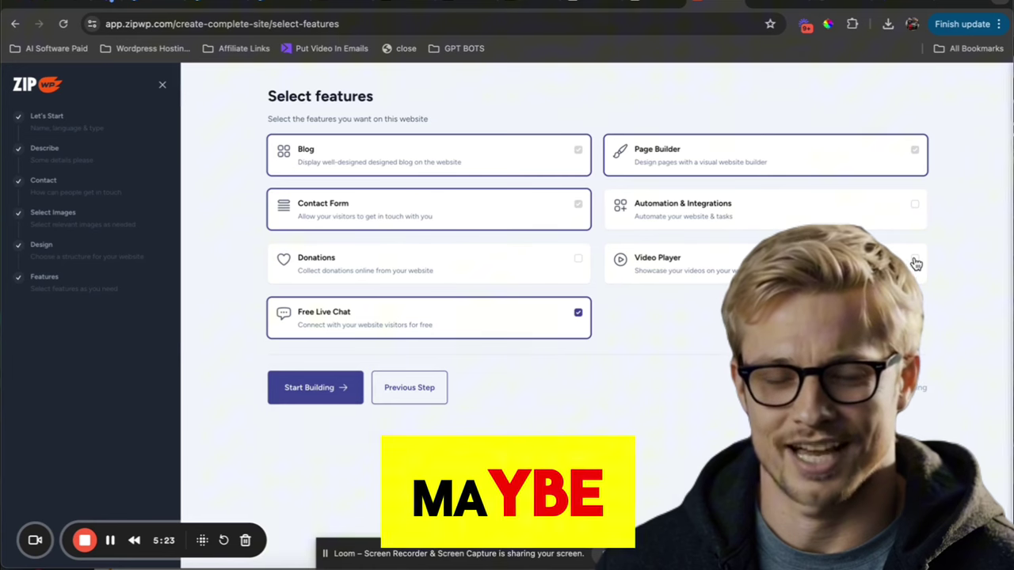
pyautogui.click(915, 208)
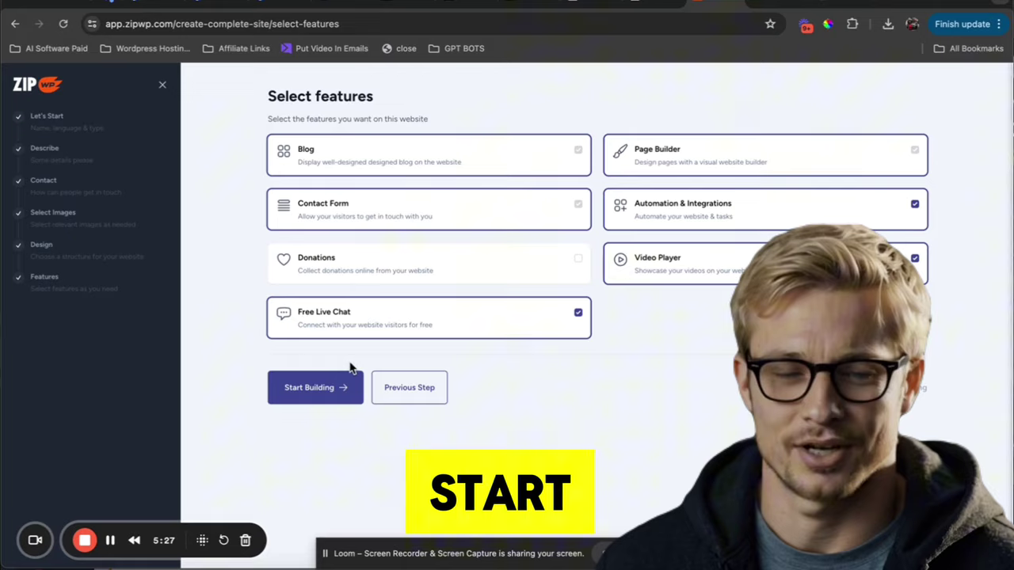
pyautogui.click(325, 388)
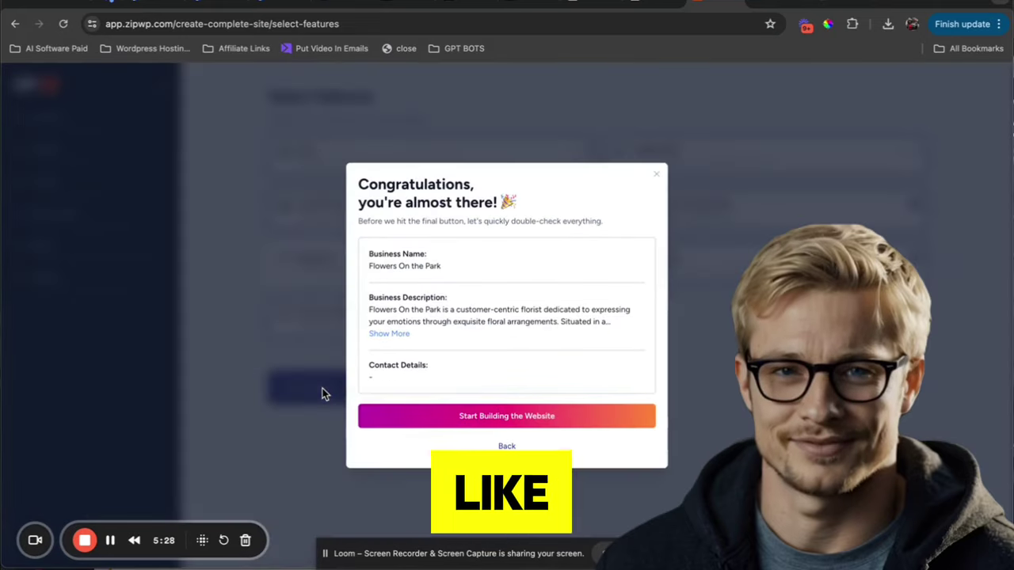
# - Confirm the review dialog to start building the Flowers On the Park website
pyautogui.click(434, 420)
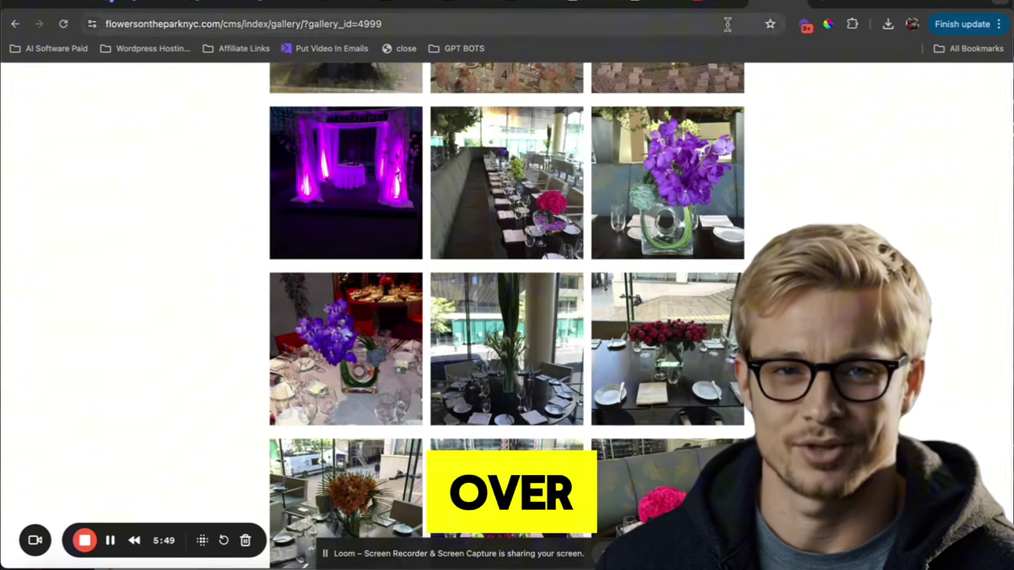
# - Paste the site's login URL, username and password into a new Google Doc and select the URL line
pyautogui.press('Return')
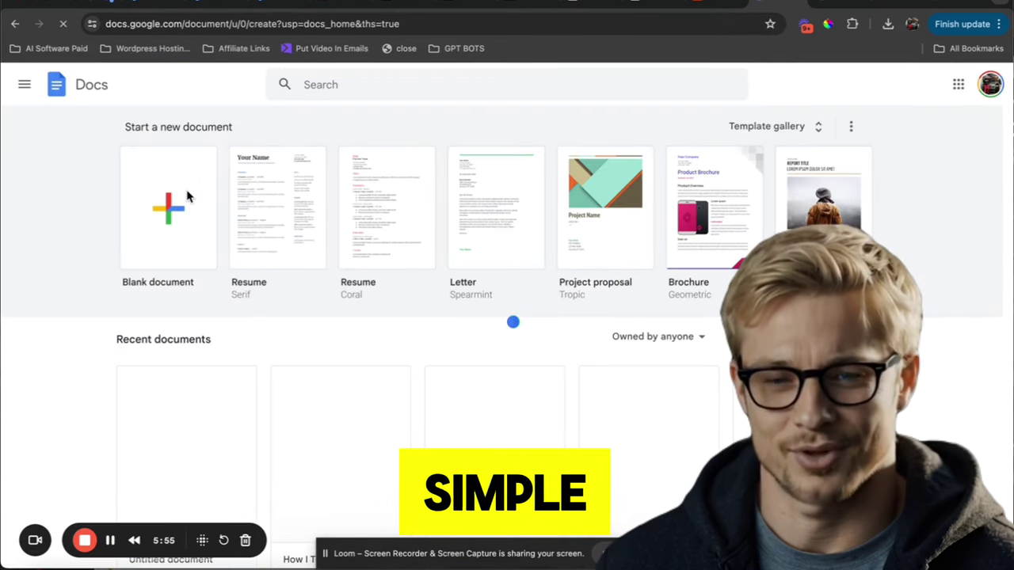
pyautogui.hotkey('ctrl', 'v')
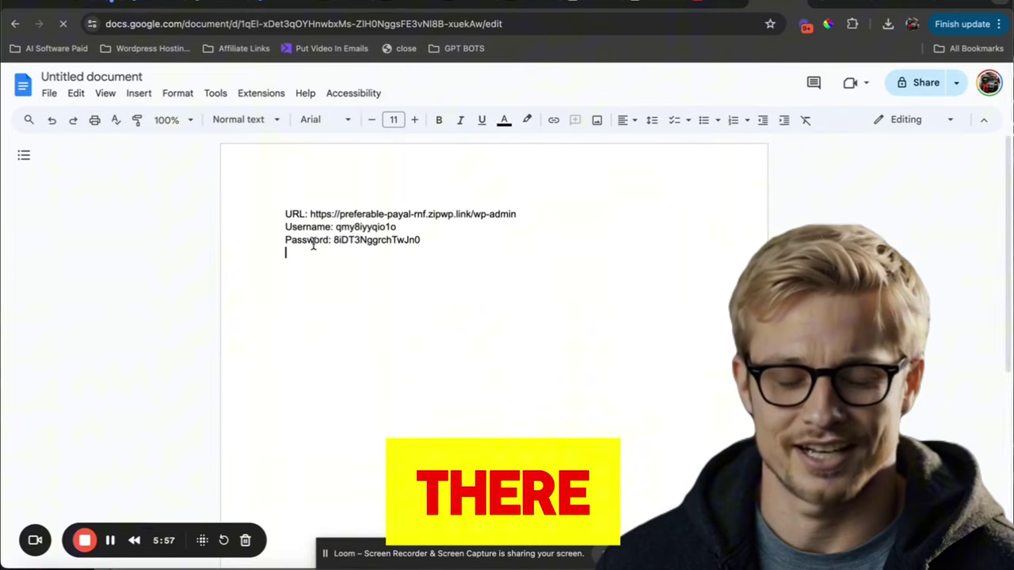
pyautogui.tripleClick(474, 210)
pyautogui.hotkey('ctrl', 'c')
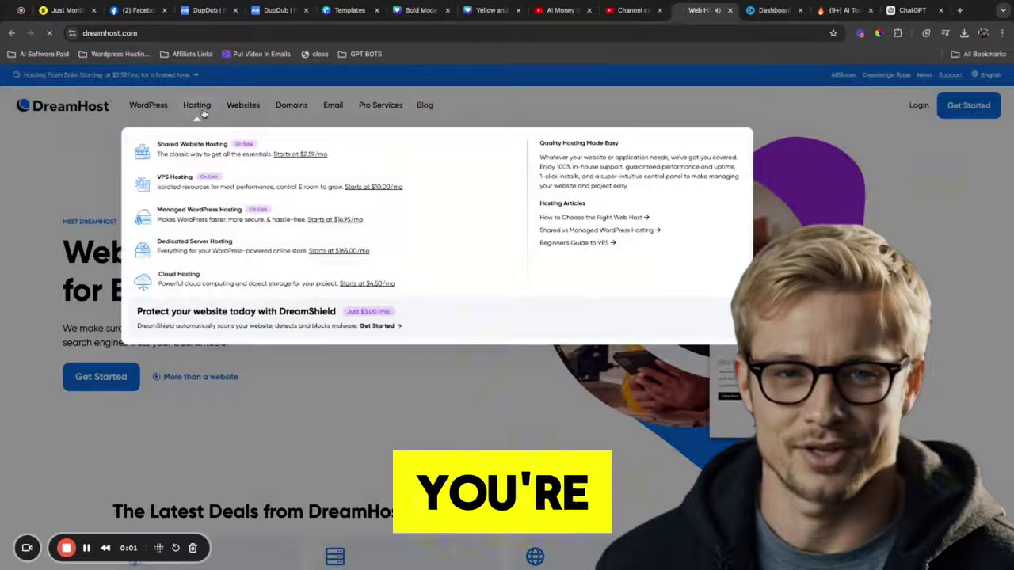
# - Browse DreamHost's hosting plans page and start signing up for one plan
pyautogui.click(196, 108)
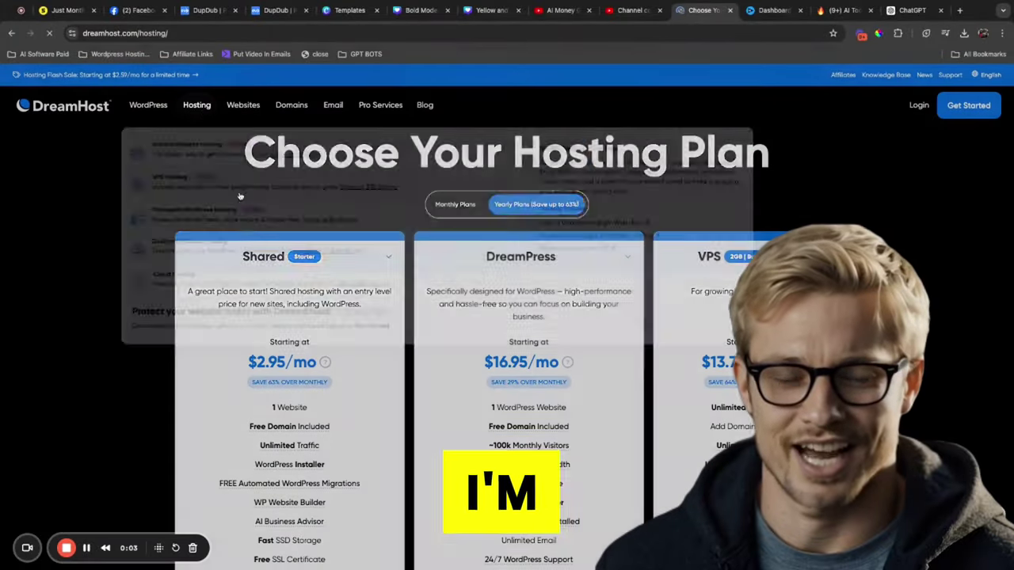
pyautogui.scroll(-1, 250, 378)
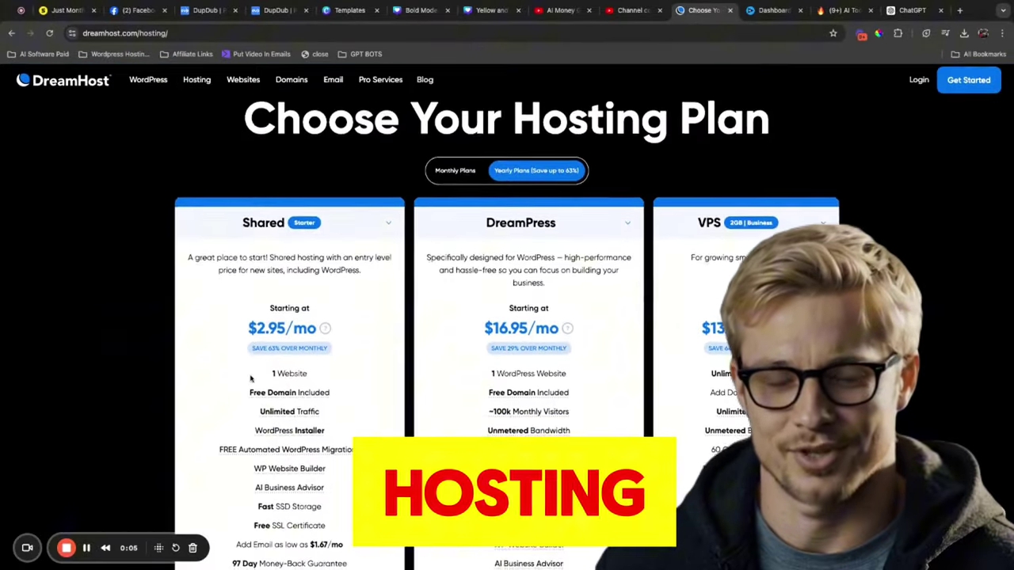
pyautogui.scroll(-3, 689, 341)
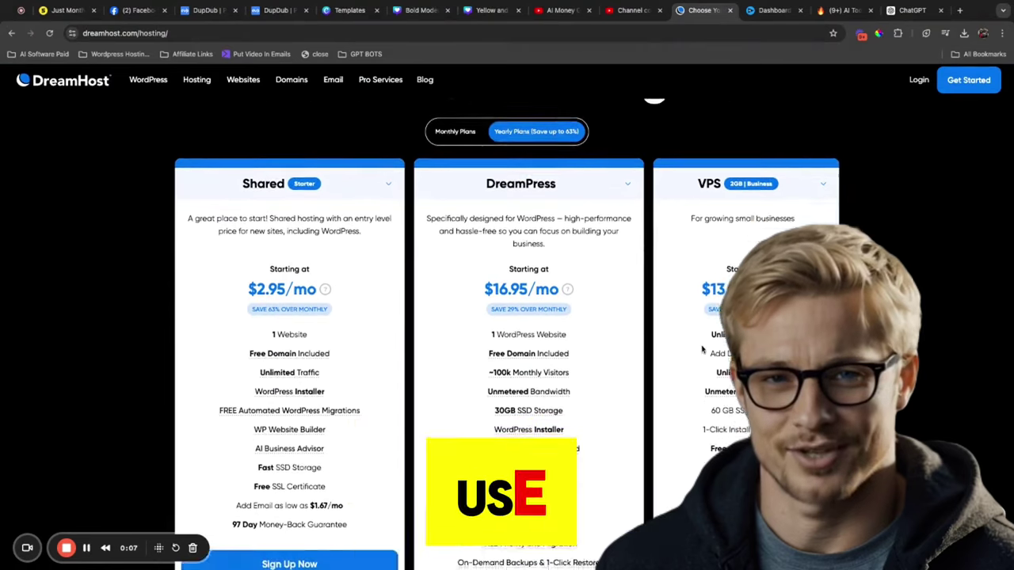
pyautogui.scroll(-1, 701, 348)
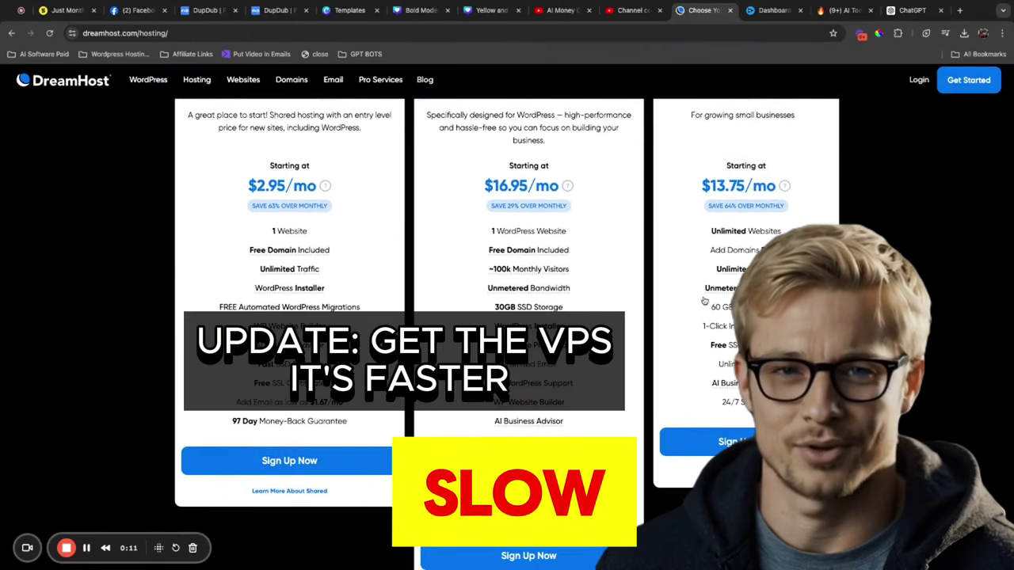
pyautogui.scroll(3, 713, 305)
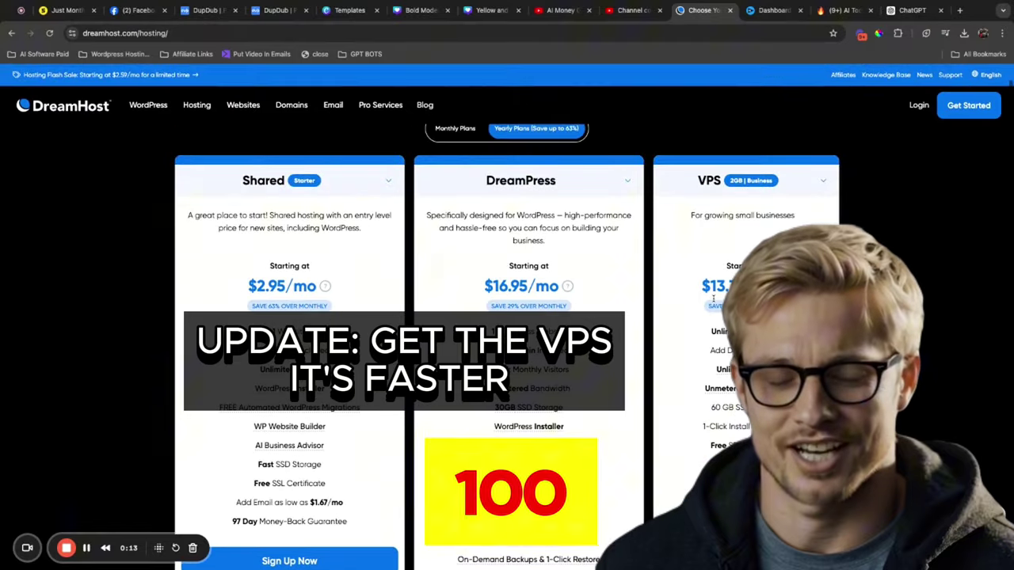
pyautogui.scroll(-2, 713, 298)
pyautogui.scroll(-3, 721, 262)
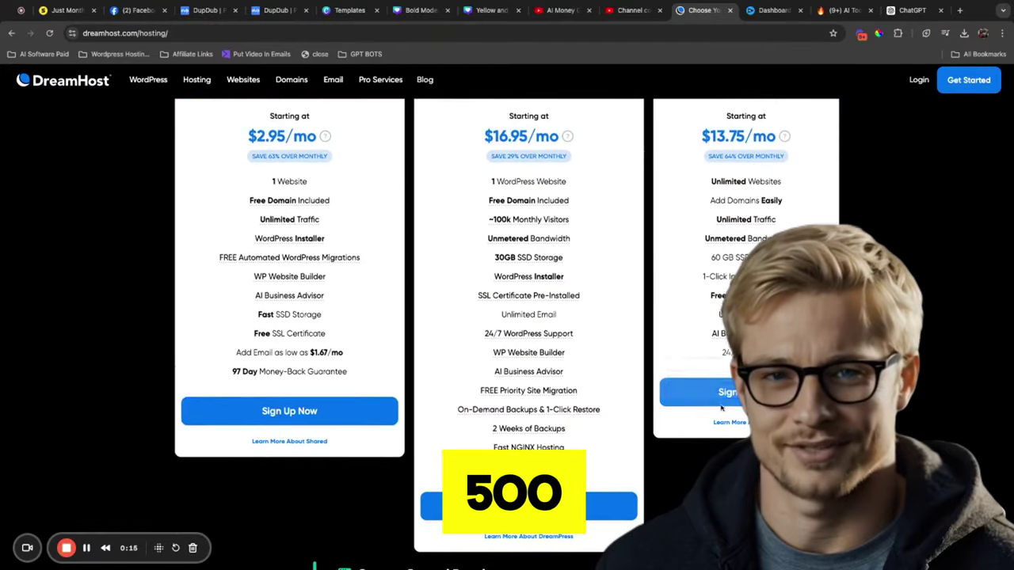
pyautogui.scroll(1, 729, 301)
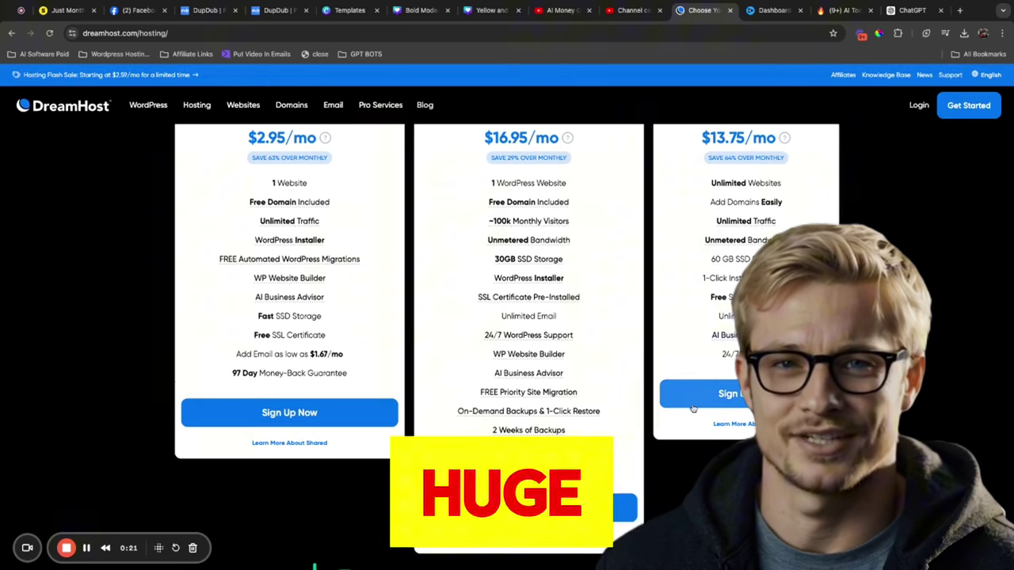
pyautogui.scroll(1, 691, 414)
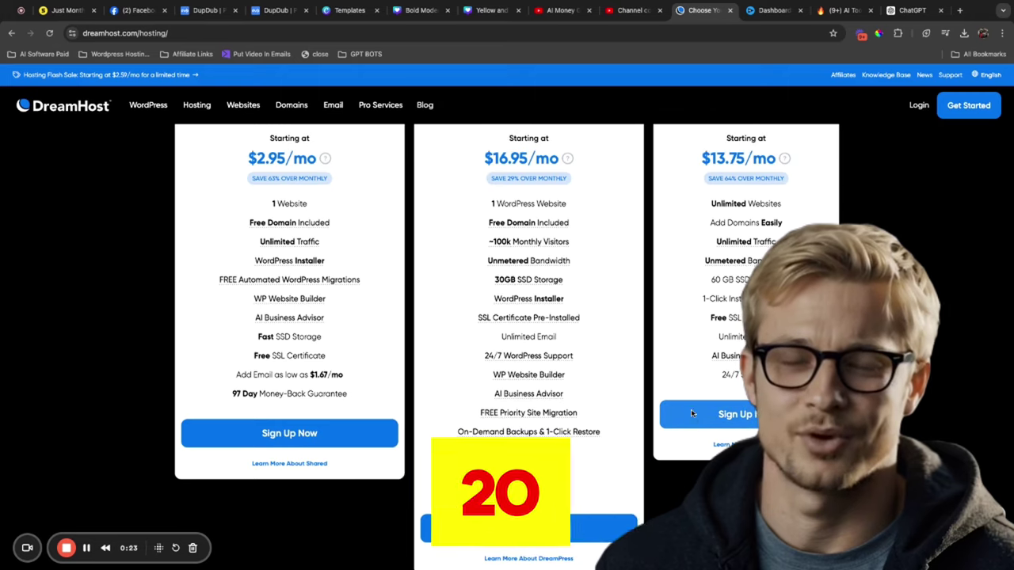
pyautogui.click(673, 415)
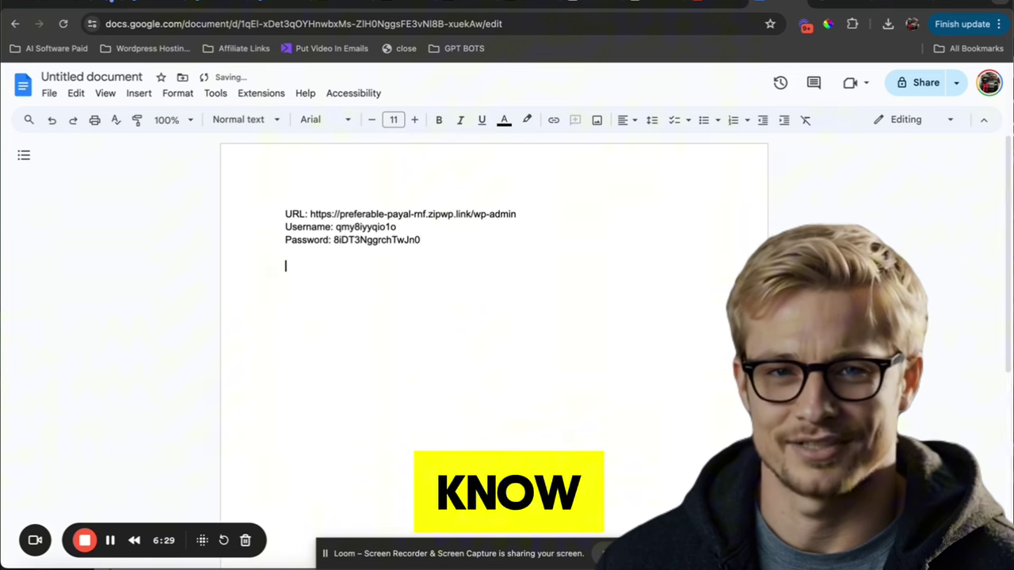
# - Paste the admin URL into the notes and load it in another tab's address bar
pyautogui.hotkey('ctrl', 'v')
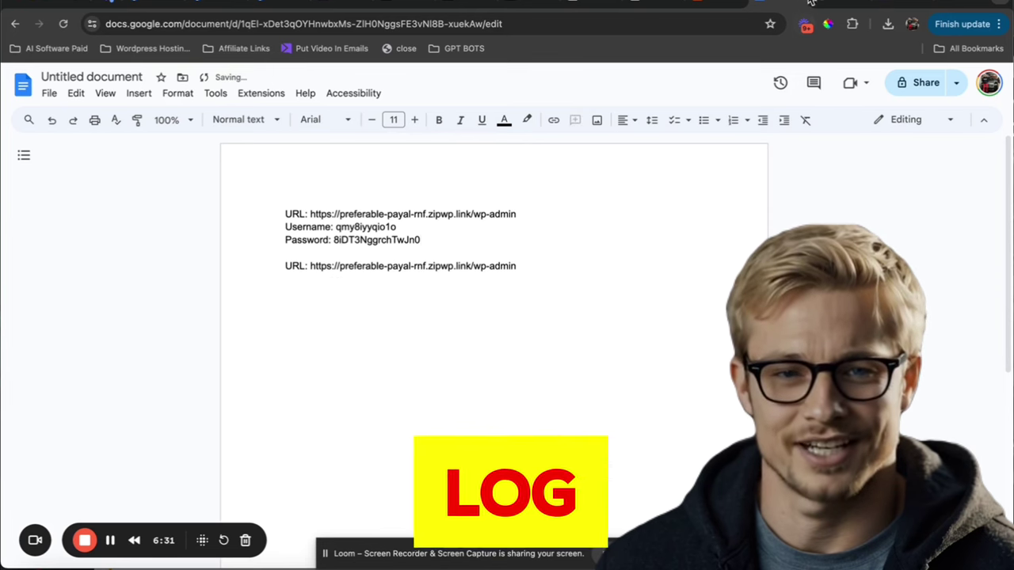
pyautogui.click(806, 15)
pyautogui.click(700, 24)
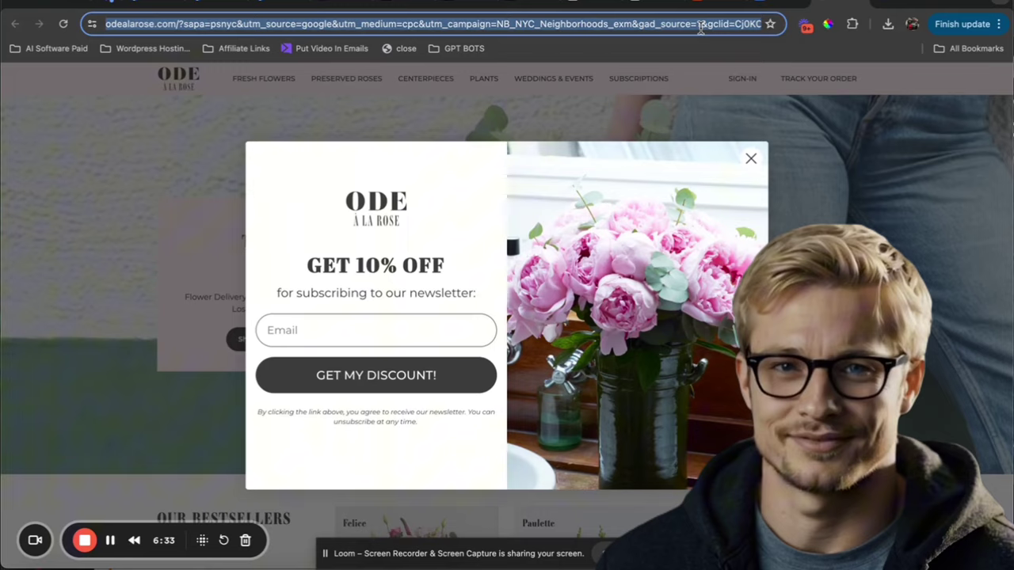
pyautogui.hotkey('ctrl', 'v')
pyautogui.press('Return')
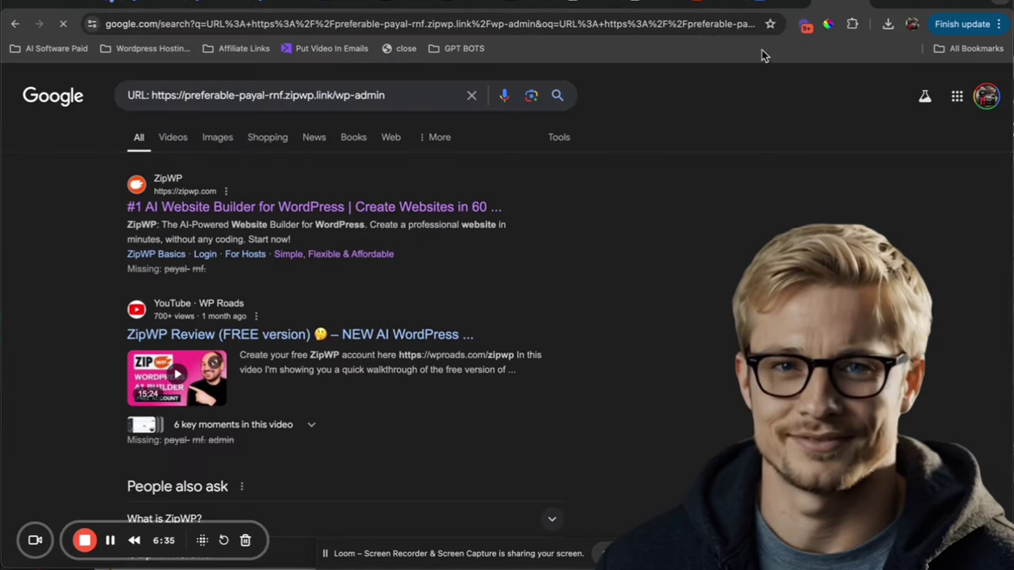
# - Open the newly built site's address from the ZipWP website-ready page
pyautogui.click(780, 7)
pyautogui.click(703, 4)
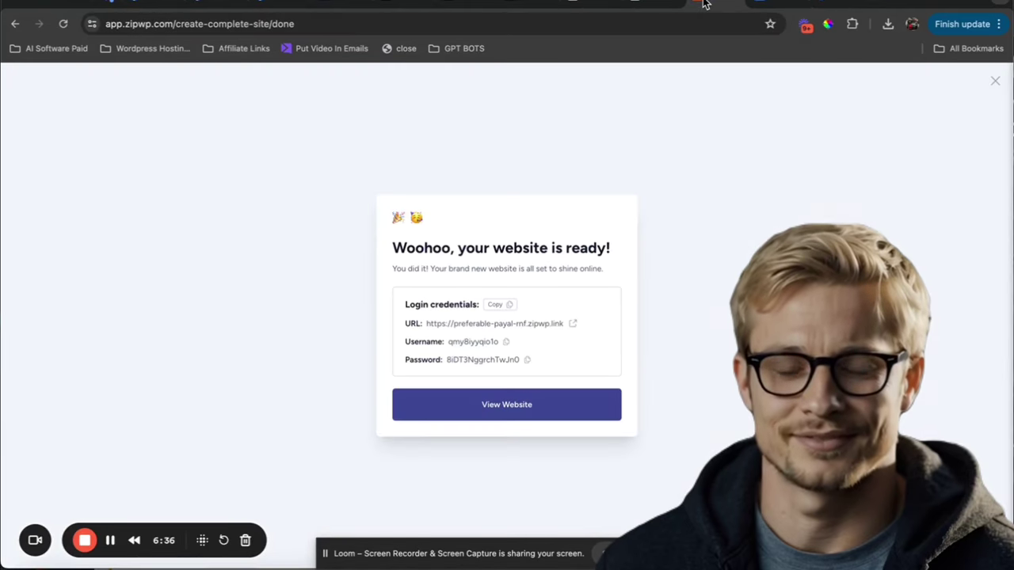
pyautogui.click(513, 326)
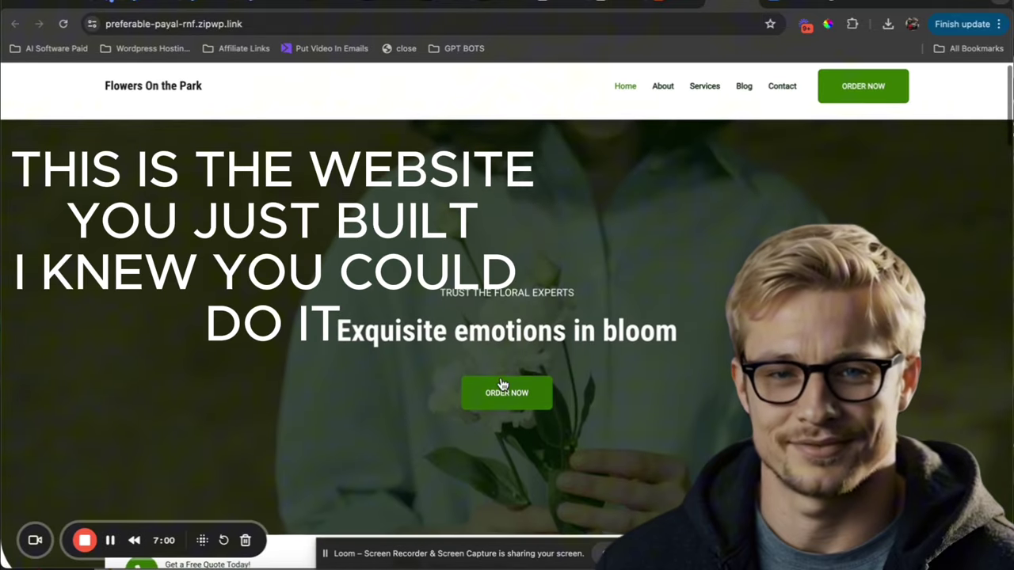
# - Scroll through the Flowers On the Park homepage down to the footer and back up
pyautogui.scroll(-3, 500, 380)
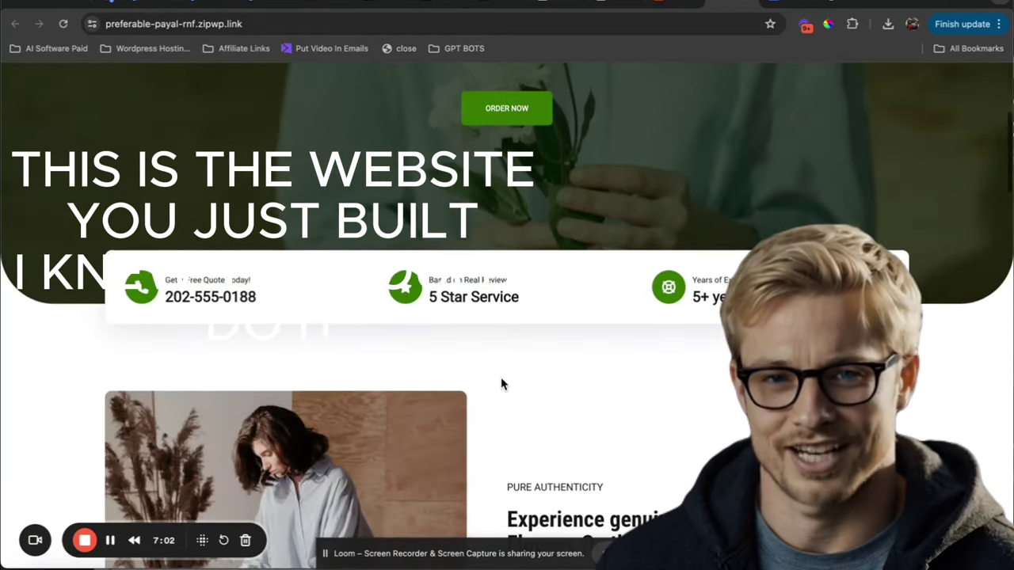
pyautogui.scroll(-4, 501, 380)
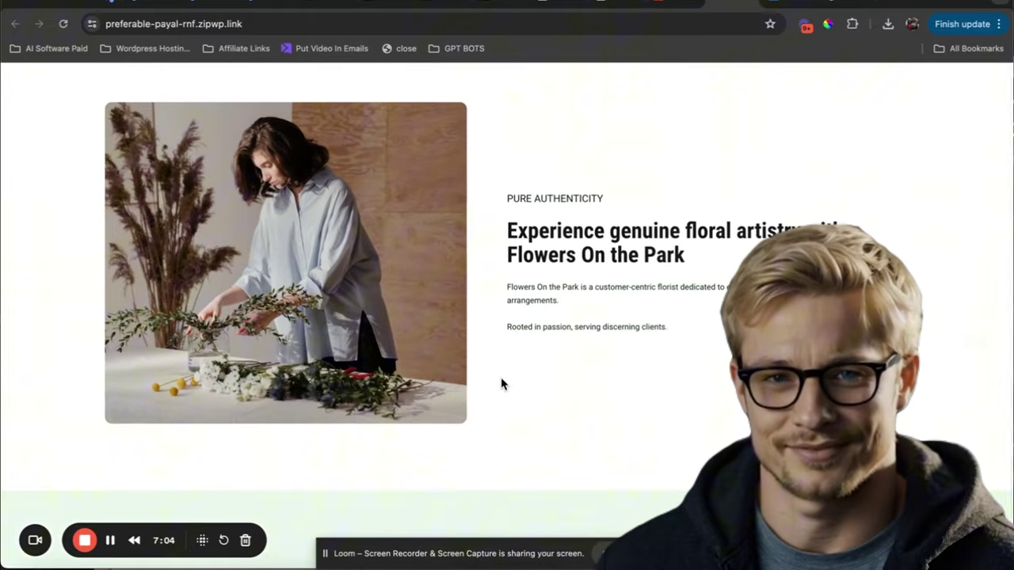
pyautogui.scroll(2, 500, 384)
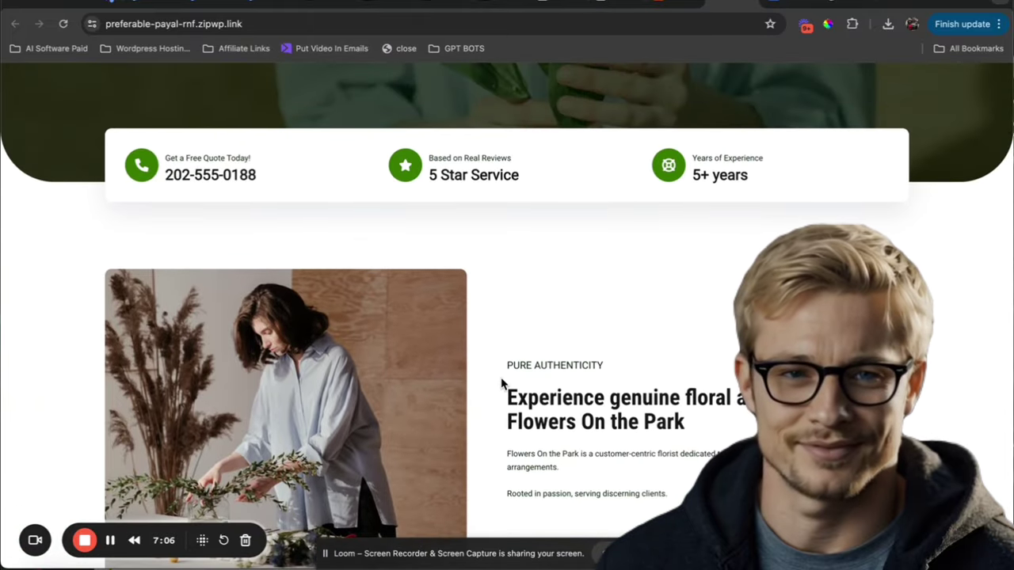
pyautogui.scroll(-1, 239, 183)
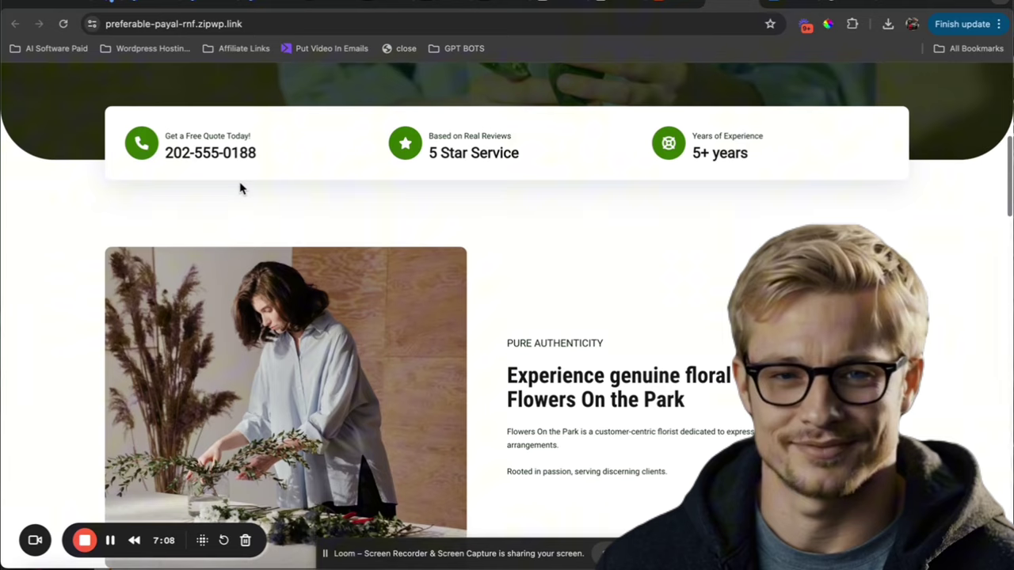
pyautogui.scroll(-2, 242, 188)
pyautogui.scroll(-4, 242, 188)
pyautogui.scroll(-3, 241, 188)
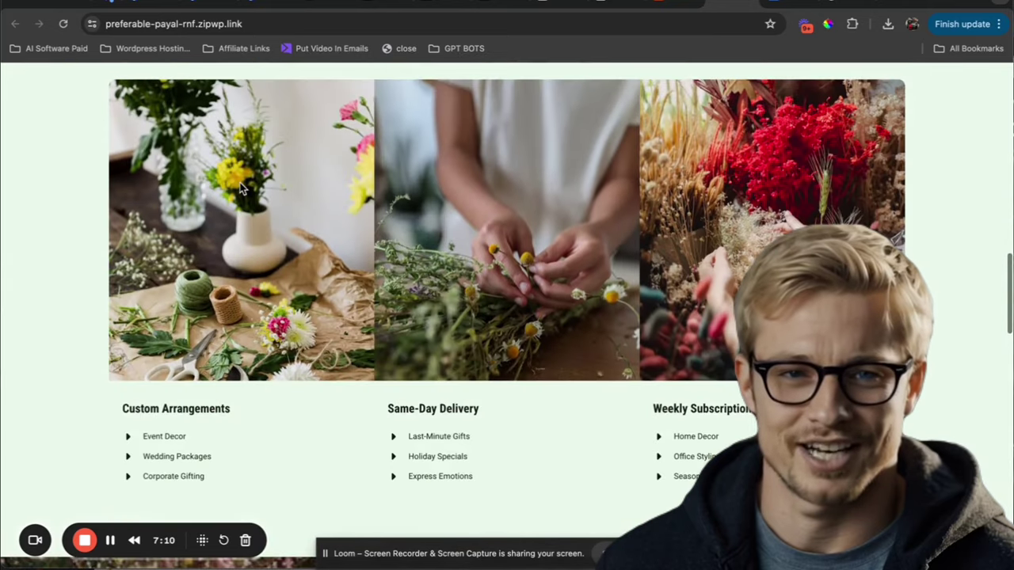
pyautogui.scroll(-1, 242, 188)
pyautogui.scroll(-1, 241, 206)
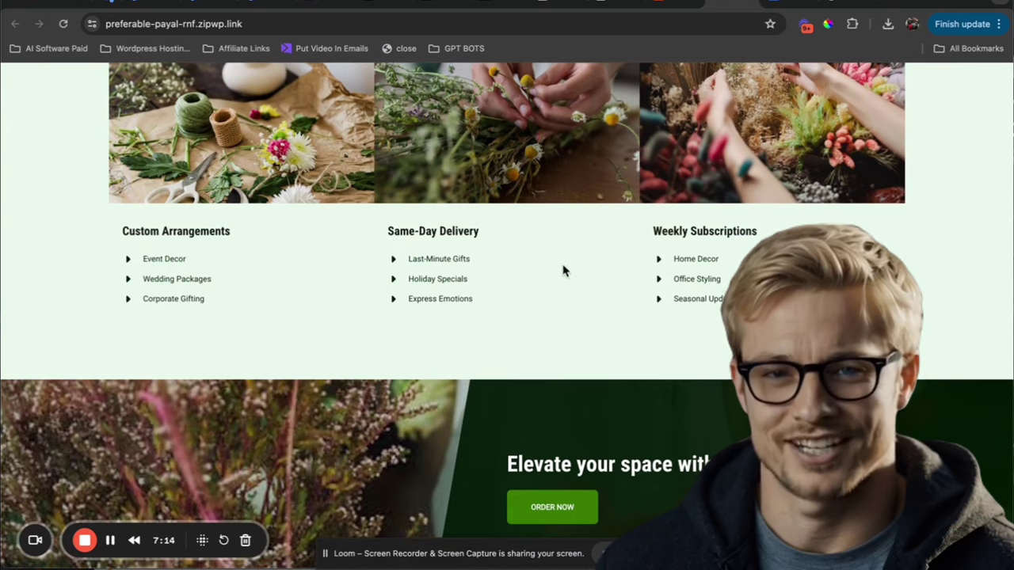
pyautogui.scroll(-2, 562, 270)
pyautogui.scroll(-2, 563, 270)
pyautogui.scroll(-2, 563, 268)
pyautogui.scroll(-1, 561, 266)
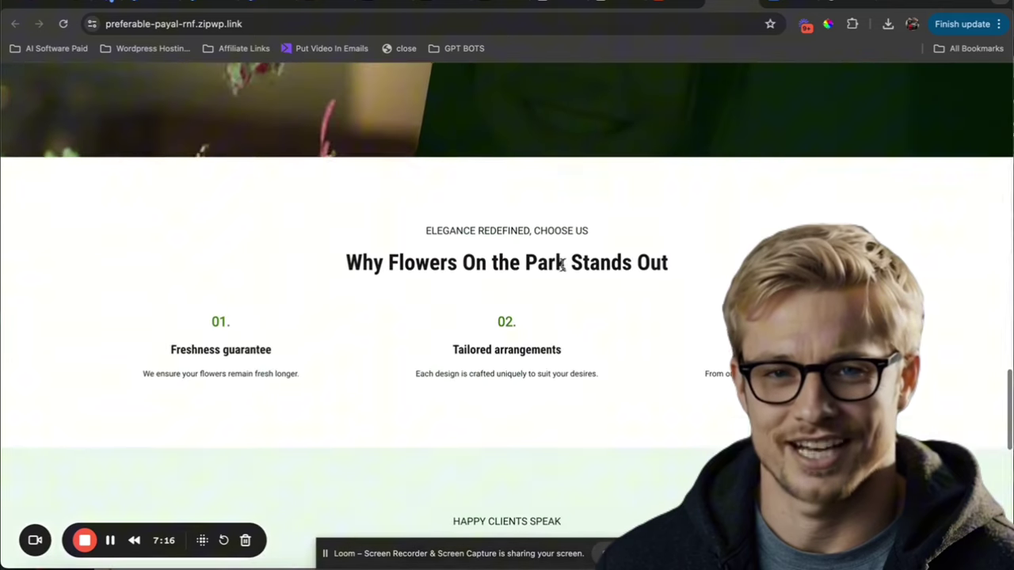
pyautogui.scroll(-2, 561, 267)
pyautogui.scroll(-2, 561, 267)
pyautogui.scroll(-3, 562, 269)
pyautogui.scroll(-2, 562, 271)
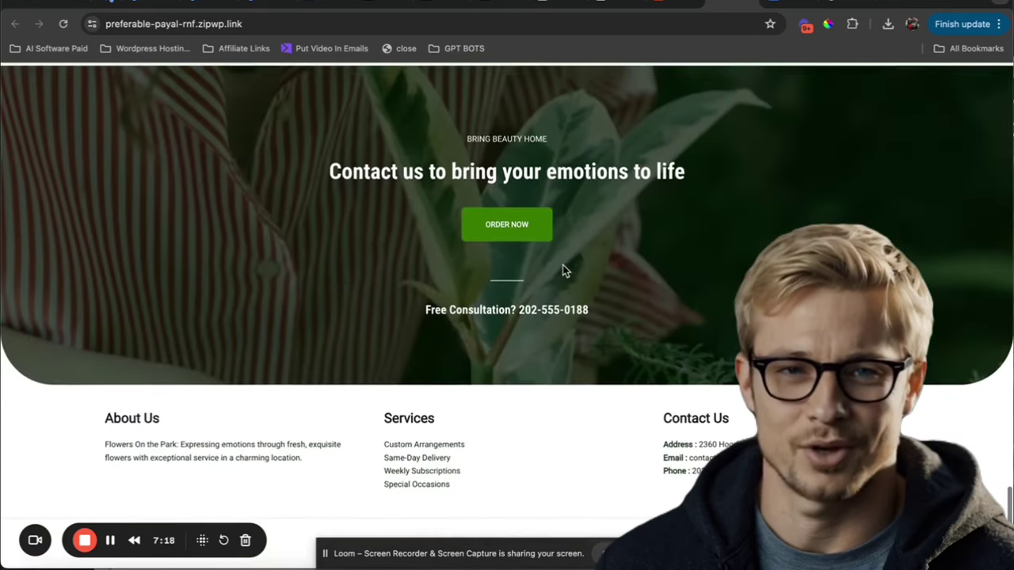
pyautogui.scroll(1, 565, 270)
pyautogui.scroll(10, 586, 229)
pyautogui.scroll(10, 626, 174)
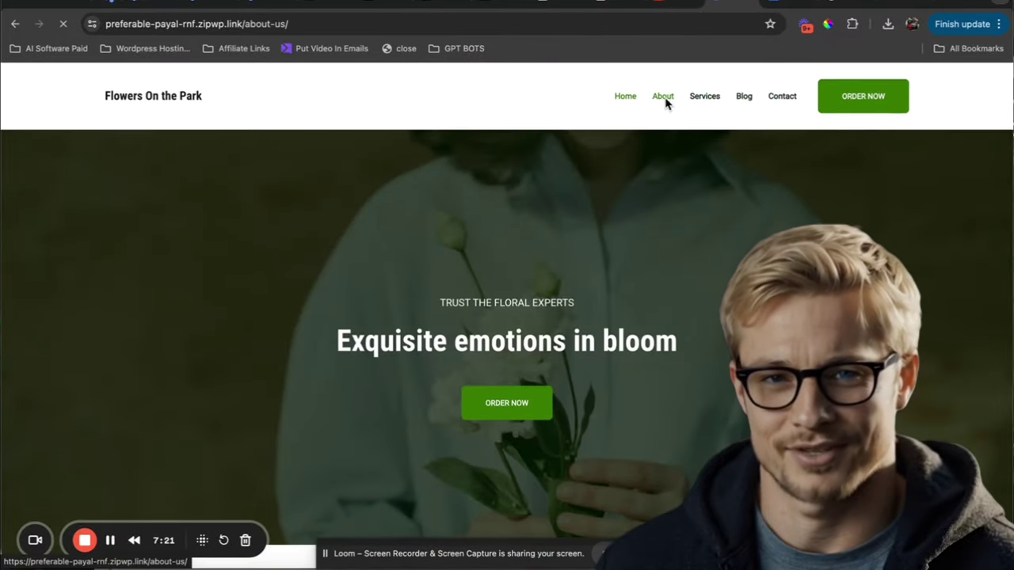
pyautogui.scroll(-1, 611, 336)
pyautogui.scroll(-2, 610, 336)
pyautogui.scroll(-3, 612, 337)
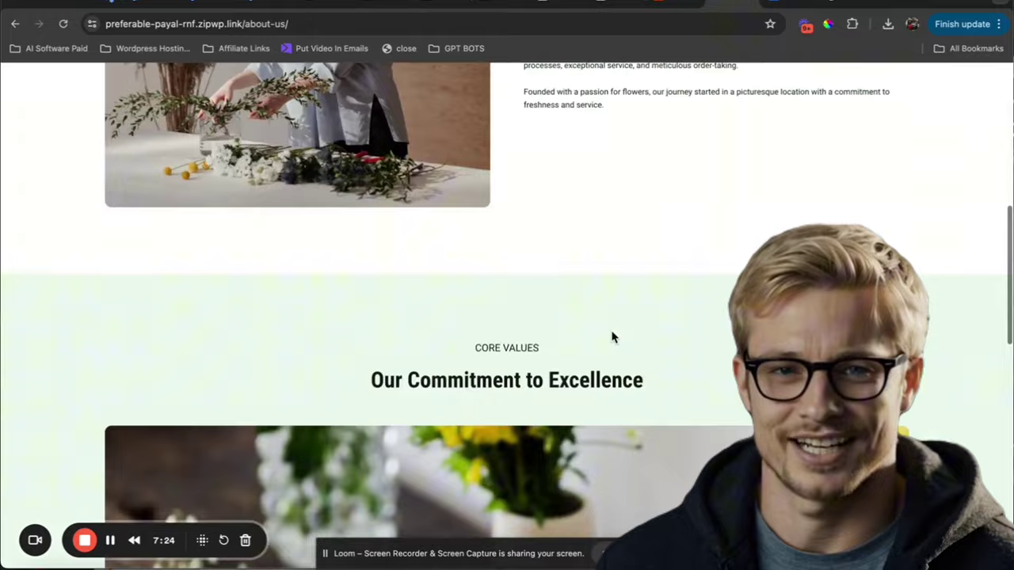
pyautogui.scroll(10, 612, 337)
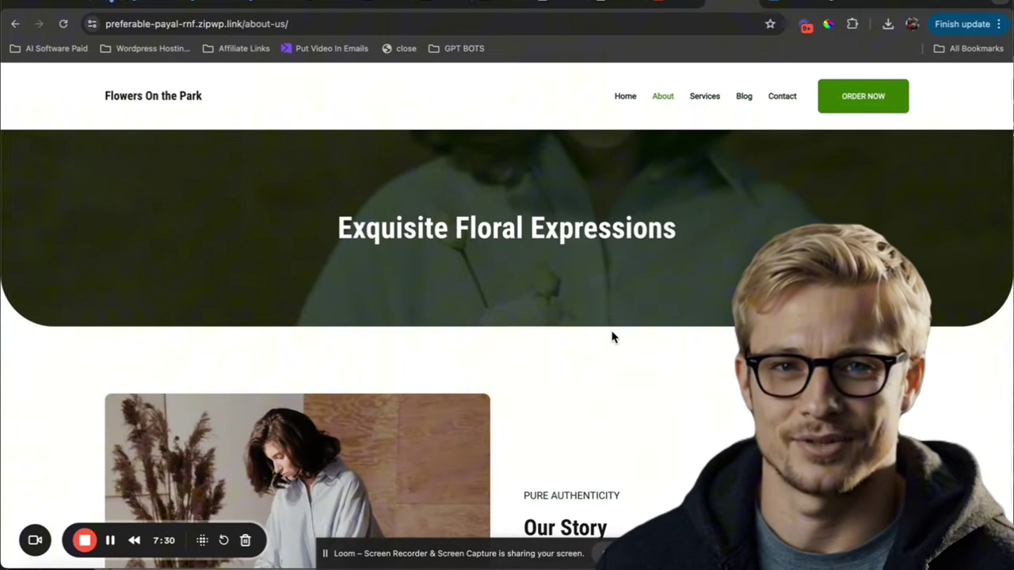
pyautogui.scroll(-3, 612, 337)
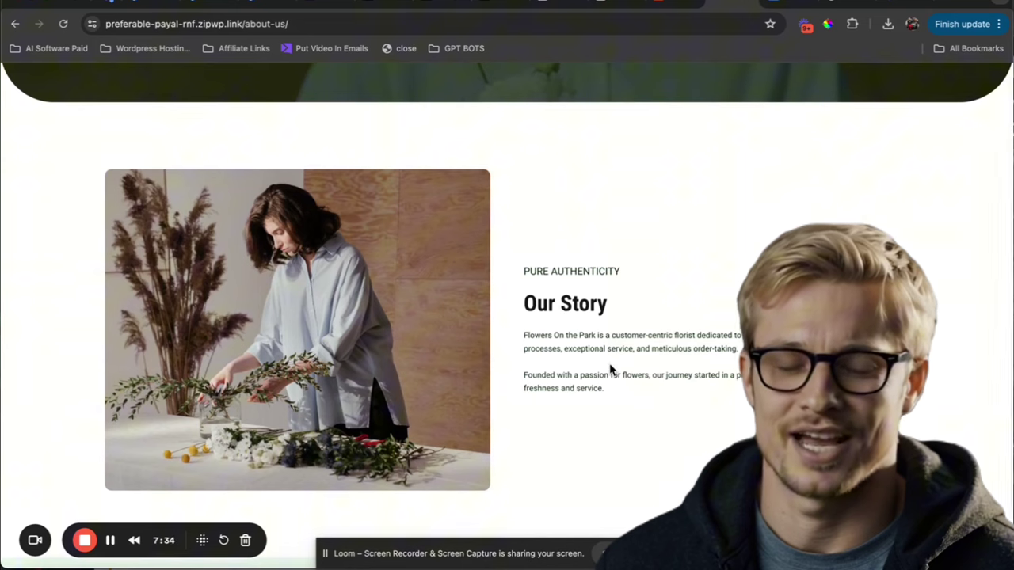
pyautogui.scroll(3, 552, 281)
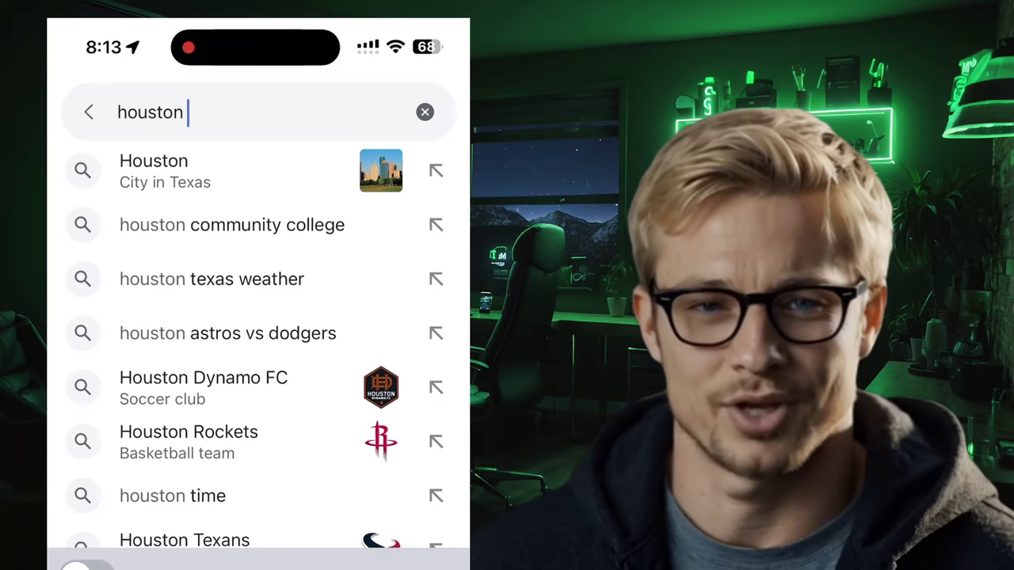
# - Search for 'houston plumbers' and scroll through the local Places listings
pyautogui.write('plum')
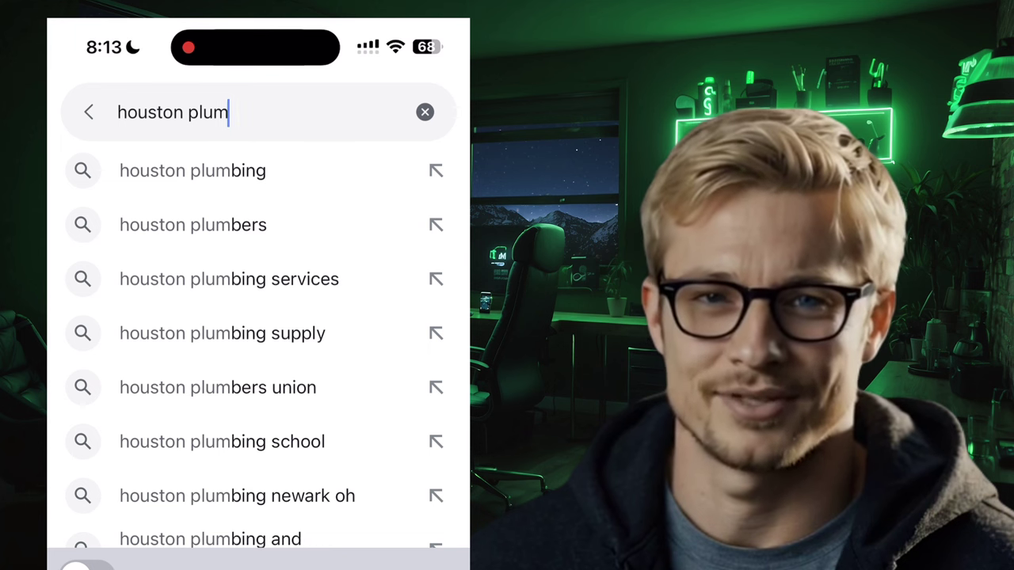
pyautogui.click(193, 225)
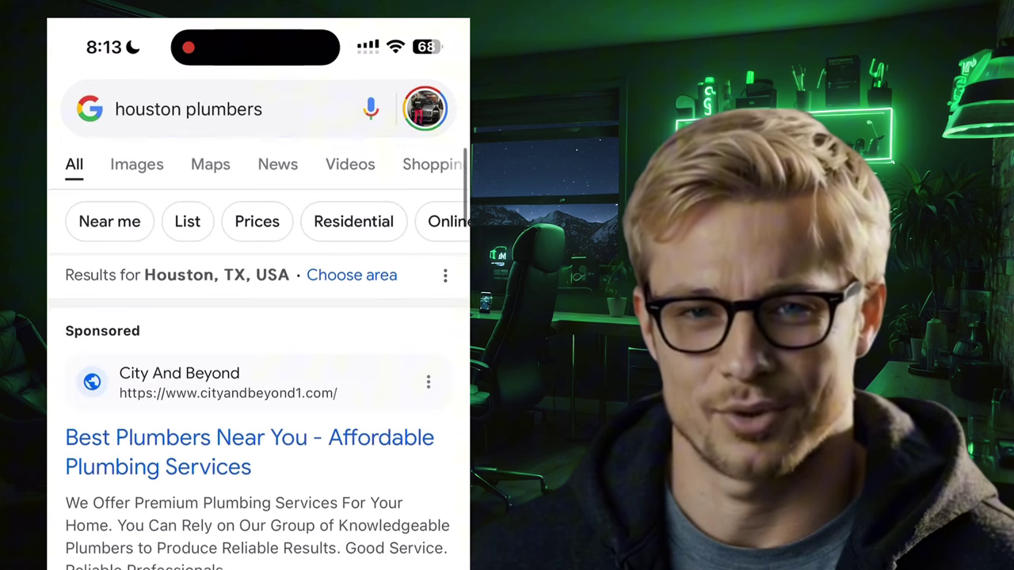
pyautogui.scroll(-4, 258, 356)
pyautogui.scroll(-2, 258, 357)
pyautogui.scroll(-3, 258, 356)
pyautogui.scroll(-2, 259, 356)
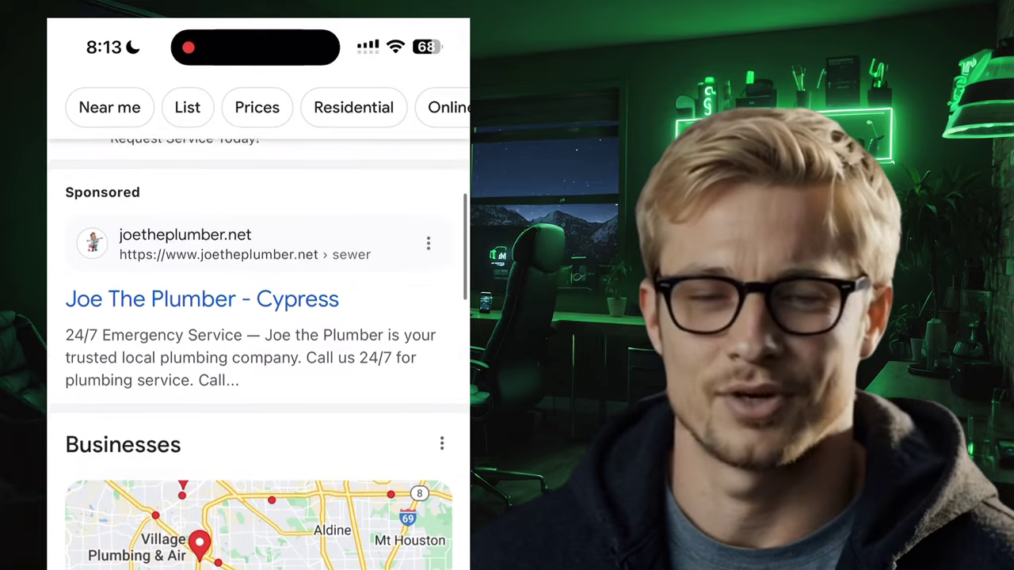
pyautogui.scroll(-5, 258, 357)
pyautogui.scroll(-4, 258, 357)
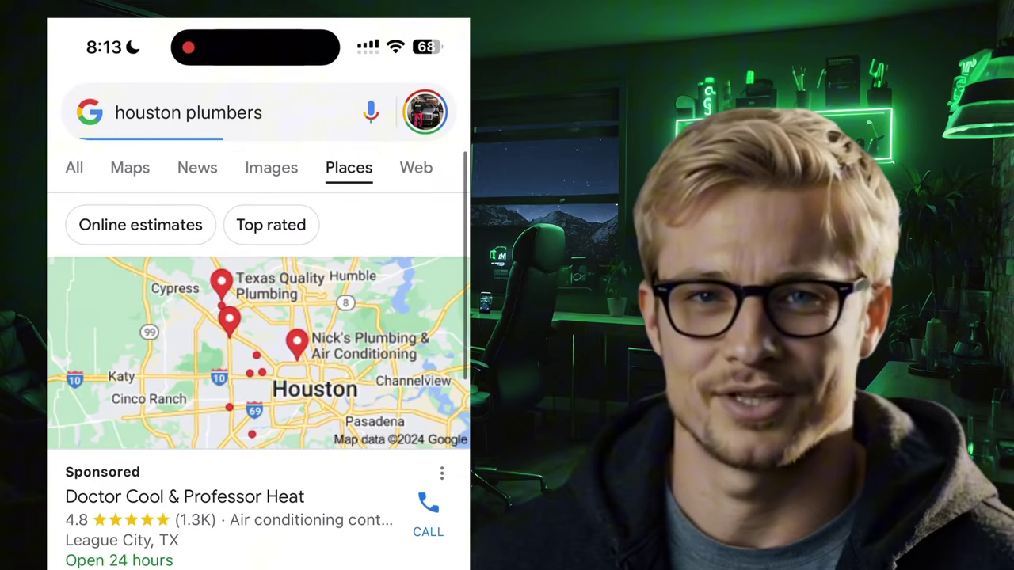
pyautogui.scroll(-1, 259, 357)
pyautogui.scroll(-3, 258, 356)
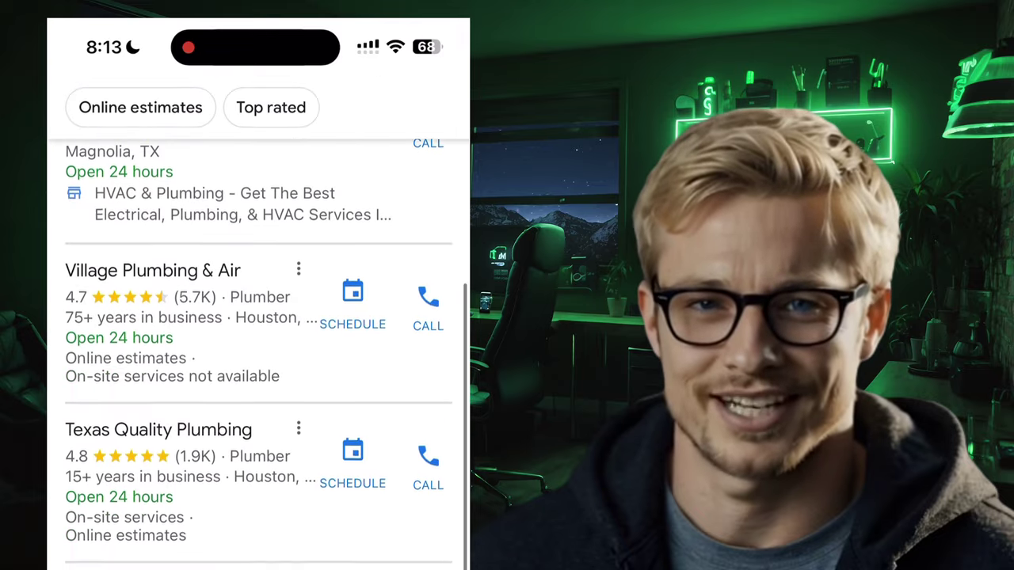
pyautogui.scroll(-3, 258, 357)
pyautogui.scroll(-3, 258, 356)
pyautogui.scroll(-4, 258, 356)
pyautogui.scroll(-2, 258, 356)
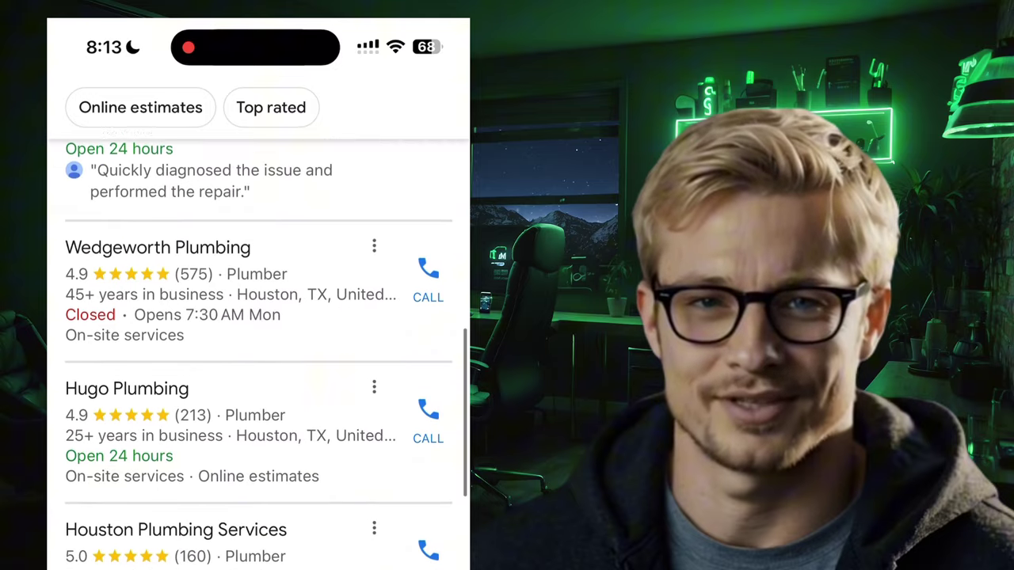
pyautogui.scroll(-2, 258, 356)
pyautogui.scroll(-3, 259, 356)
pyautogui.scroll(-3, 258, 356)
pyautogui.scroll(-2, 258, 356)
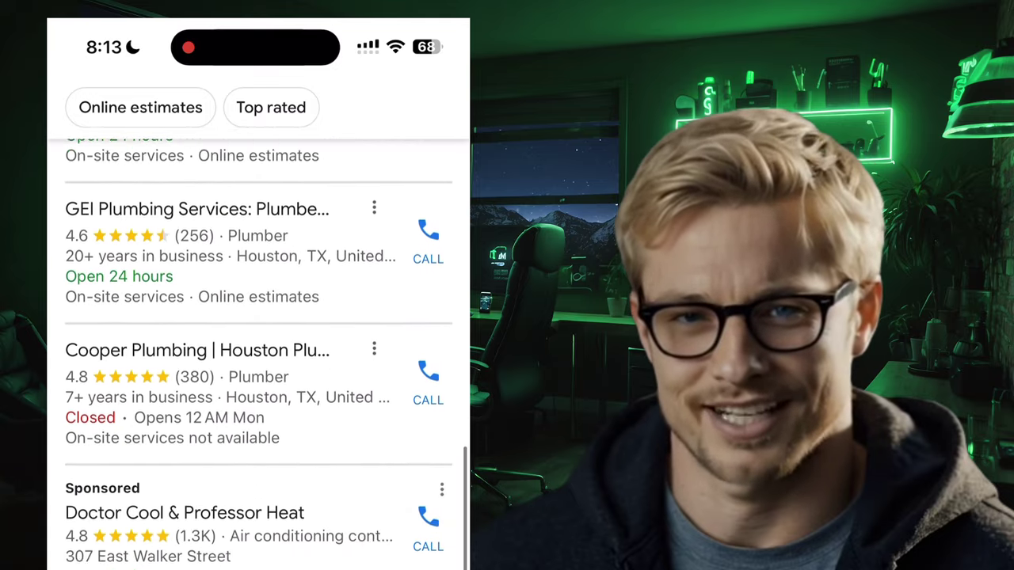
pyautogui.scroll(-3, 258, 356)
pyautogui.scroll(-3, 259, 356)
pyautogui.scroll(-2, 258, 357)
pyautogui.scroll(-1, 259, 356)
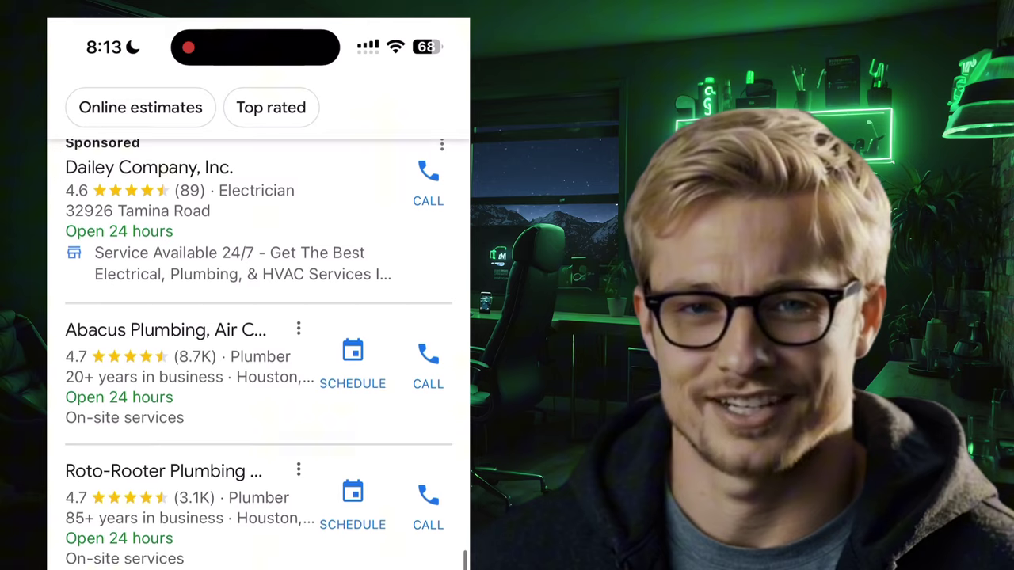
# - Open the Dailey Company, Inc. listing and visit its website godailey.com
pyautogui.scroll(2, 259, 357)
pyautogui.scroll(2, 258, 356)
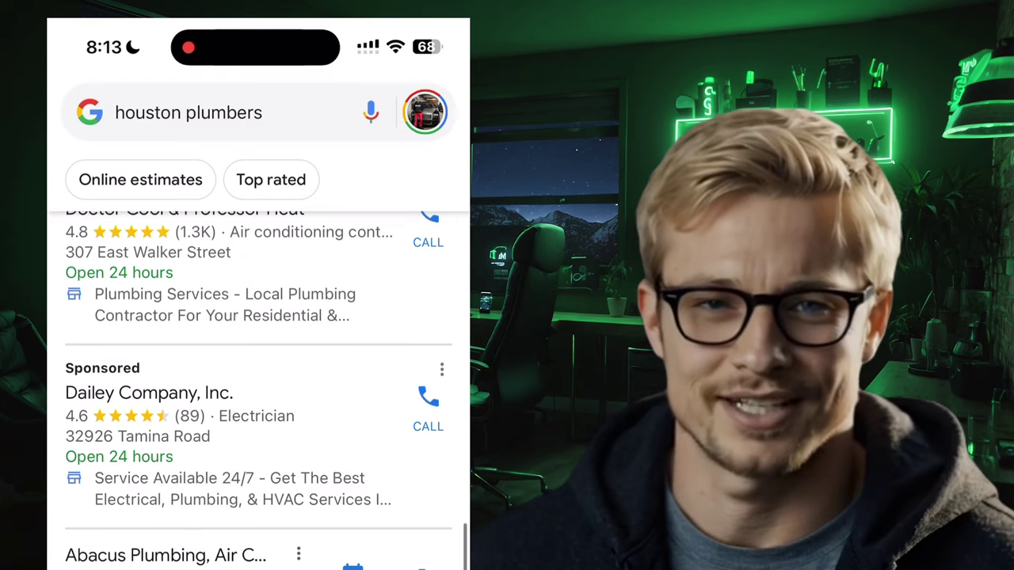
pyautogui.click(149, 393)
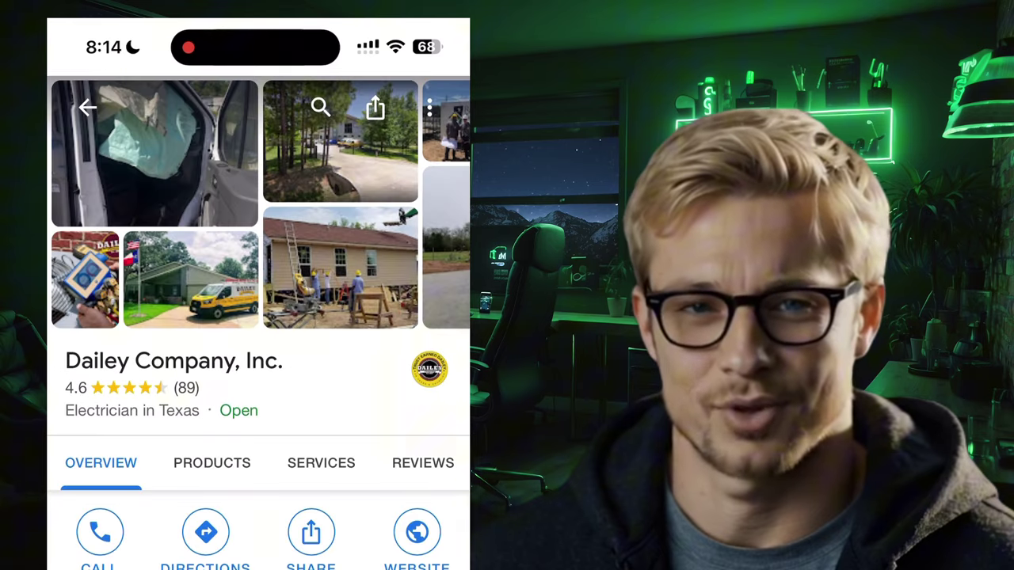
pyautogui.click(416, 532)
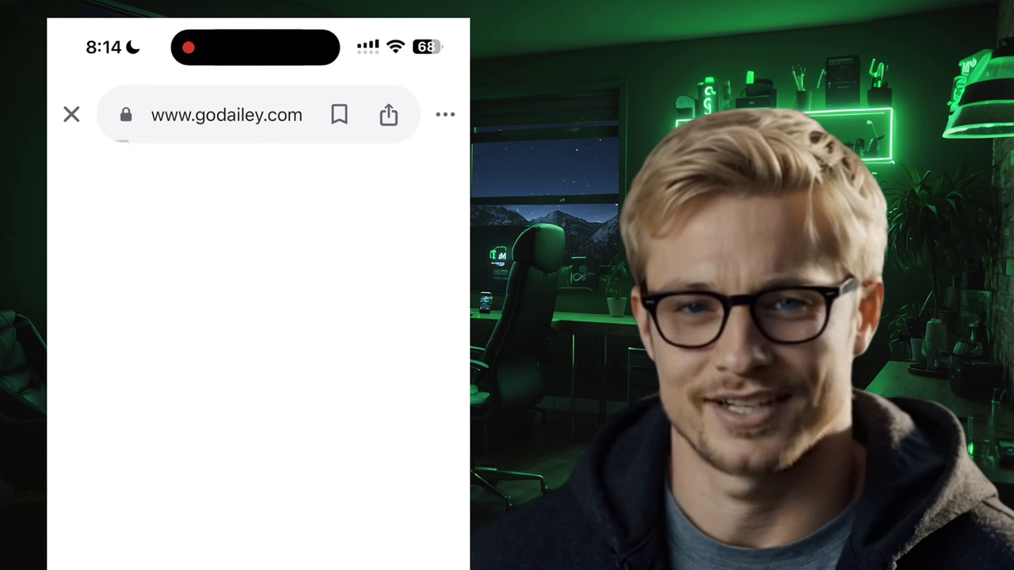